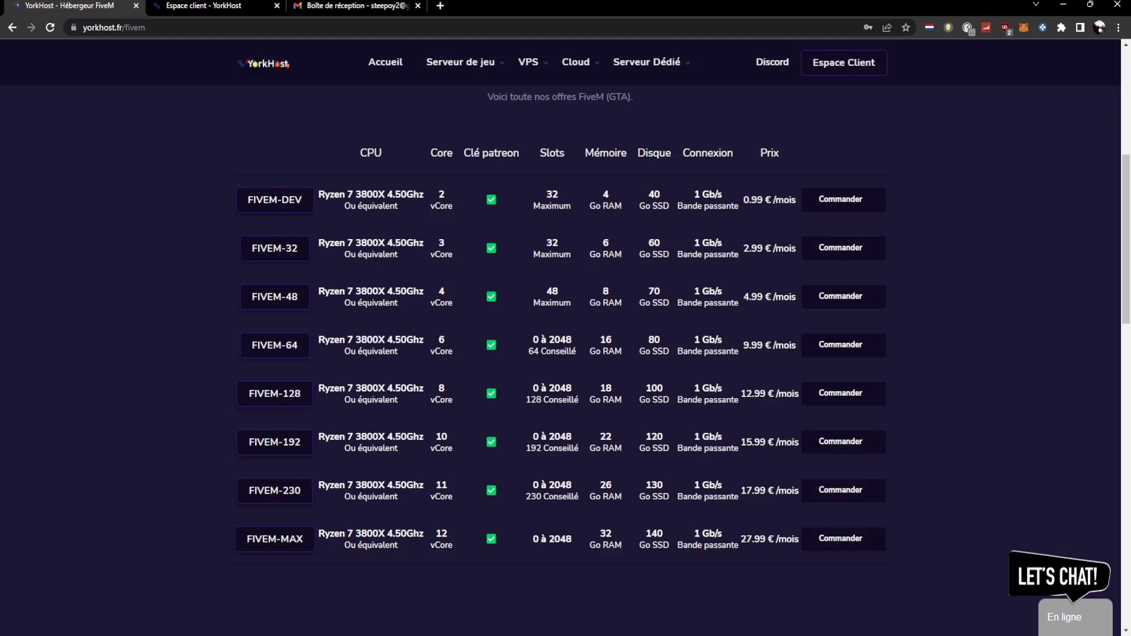
- Order the FIVEM-DEV FiveM offer with the monthly billing cycle and place the order
{"action": "left_click", "coordinate": [841, 200]}
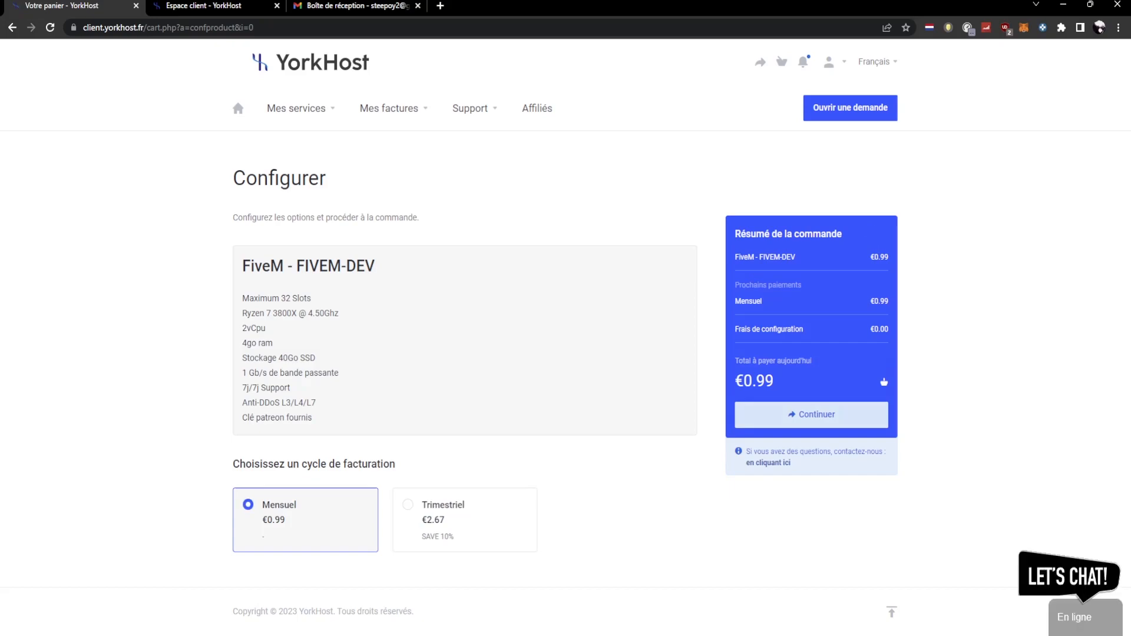
{"action": "left_click", "coordinate": [811, 414]}
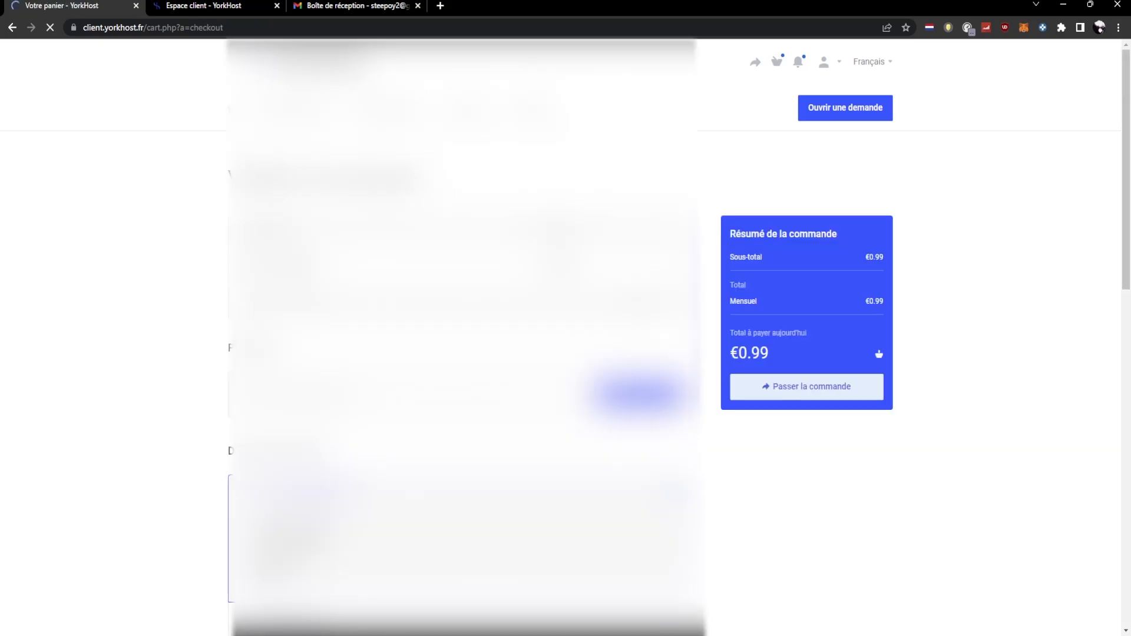
{"action": "scroll", "coordinate": [882, 376], "scroll_direction": "down", "scroll_amount": 6}
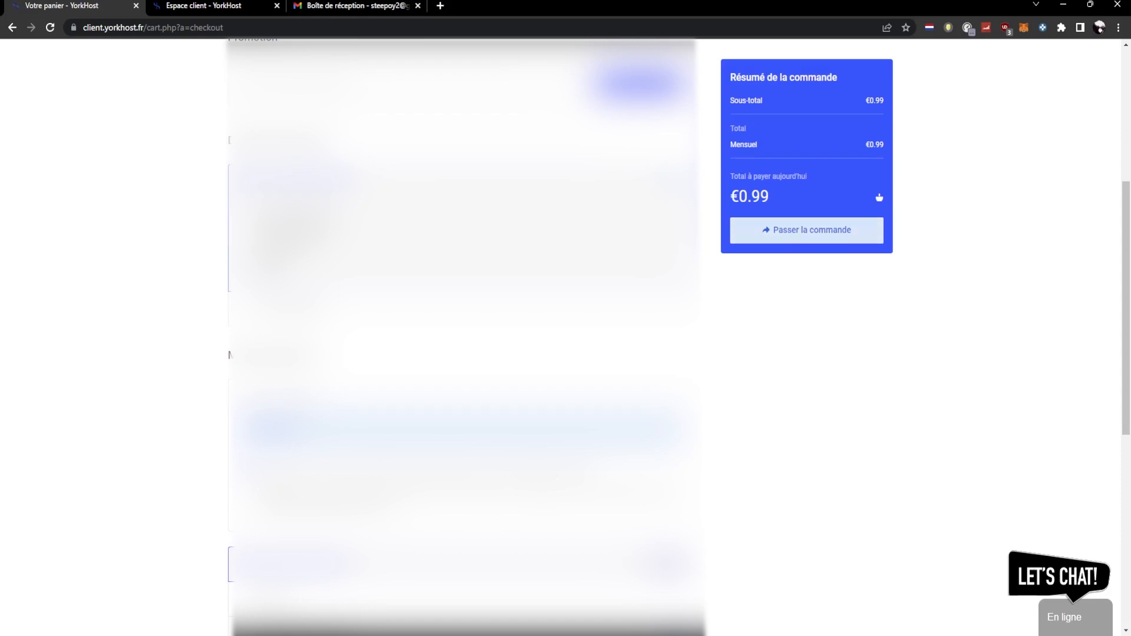
{"action": "left_click", "coordinate": [806, 230]}
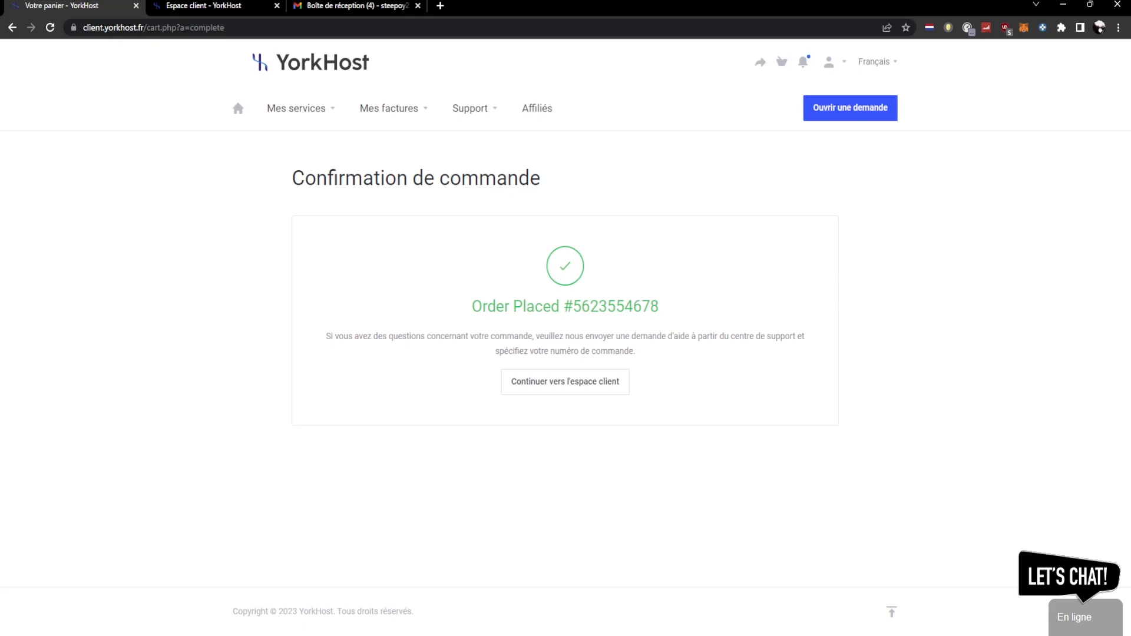
- Continue to the client area and open the FiveM - FIVEM-DEV service details
{"action": "left_click", "coordinate": [565, 381]}
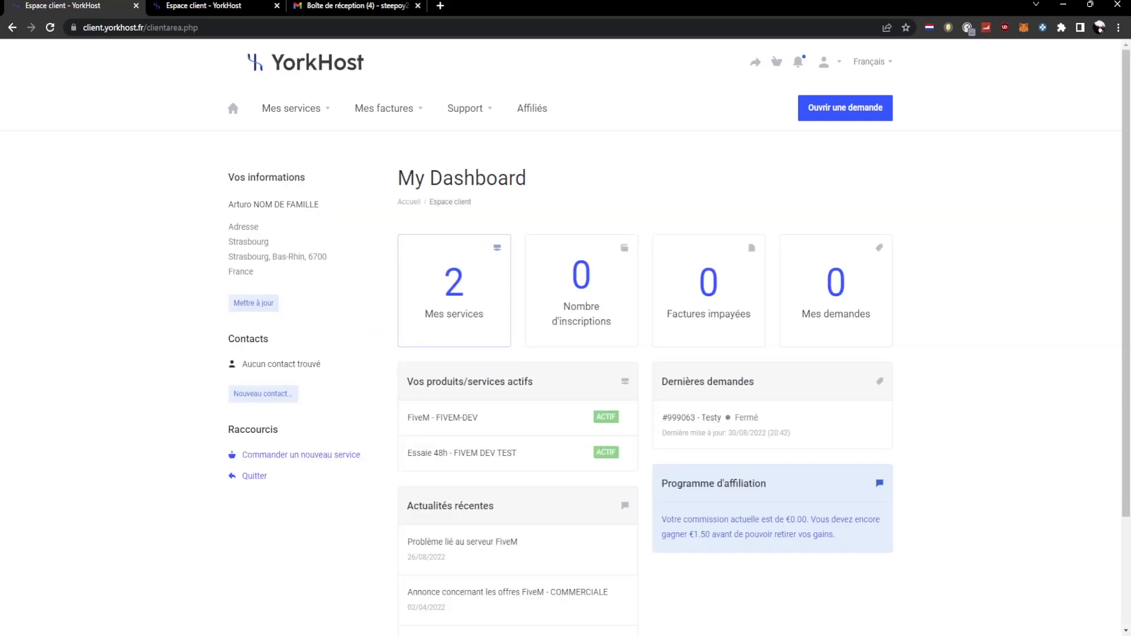
{"action": "left_click", "coordinate": [464, 417]}
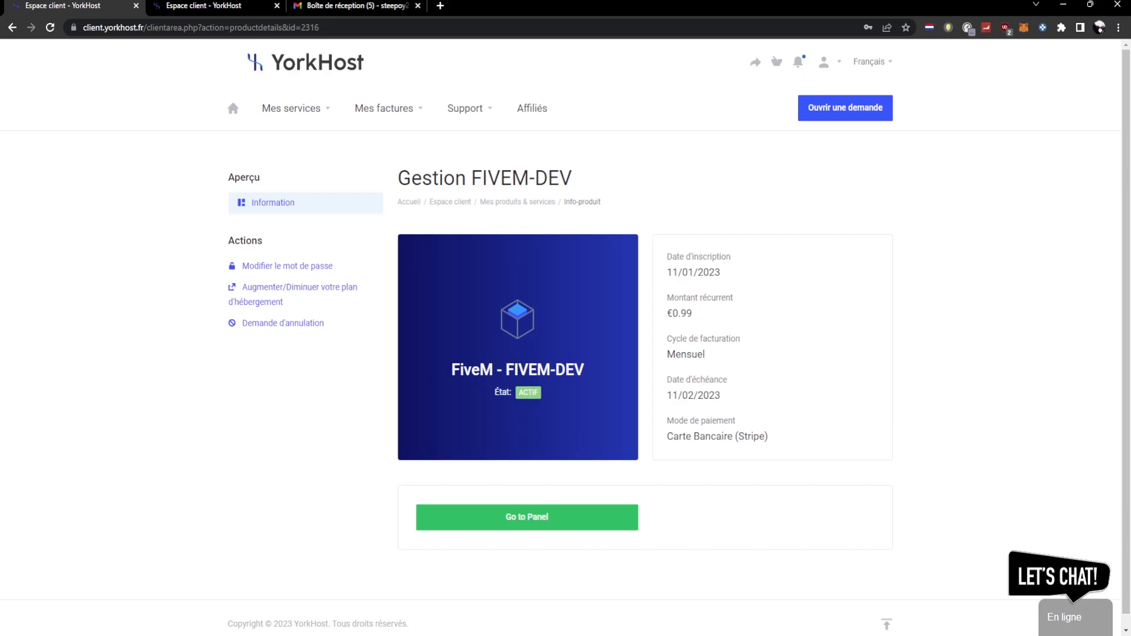
- Open the YorkHost account-created e-mail in the Gmail inbox
{"action": "left_click", "coordinate": [356, 6]}
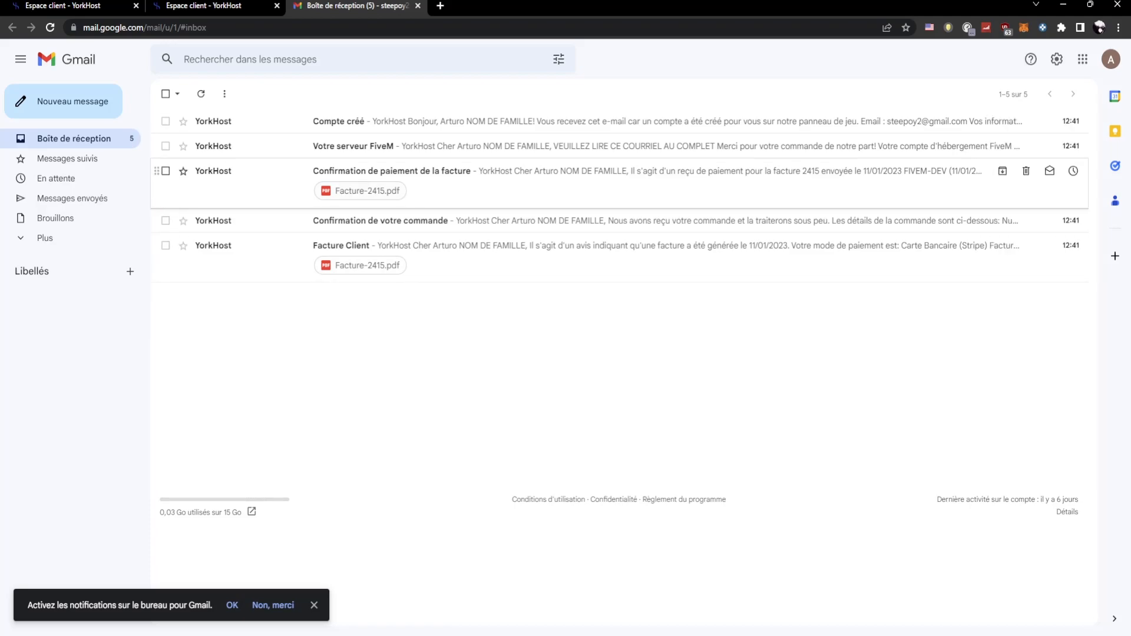
{"action": "left_click", "coordinate": [589, 121]}
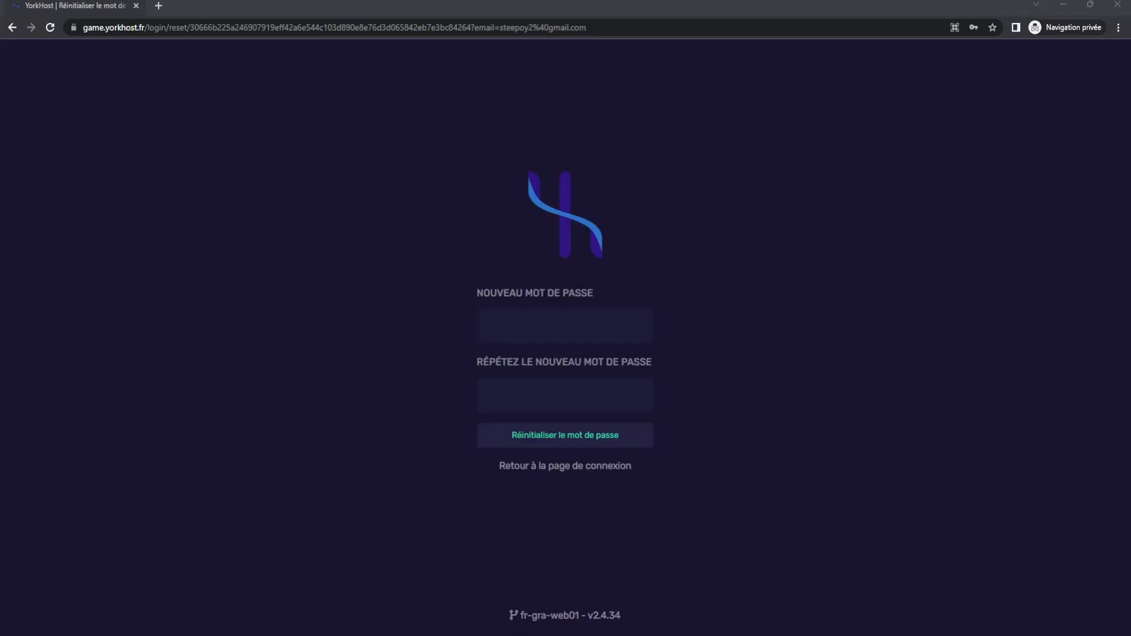
- Open the account setup link in a private window and set a new panel account password
{"action": "left_click", "coordinate": [530, 27]}
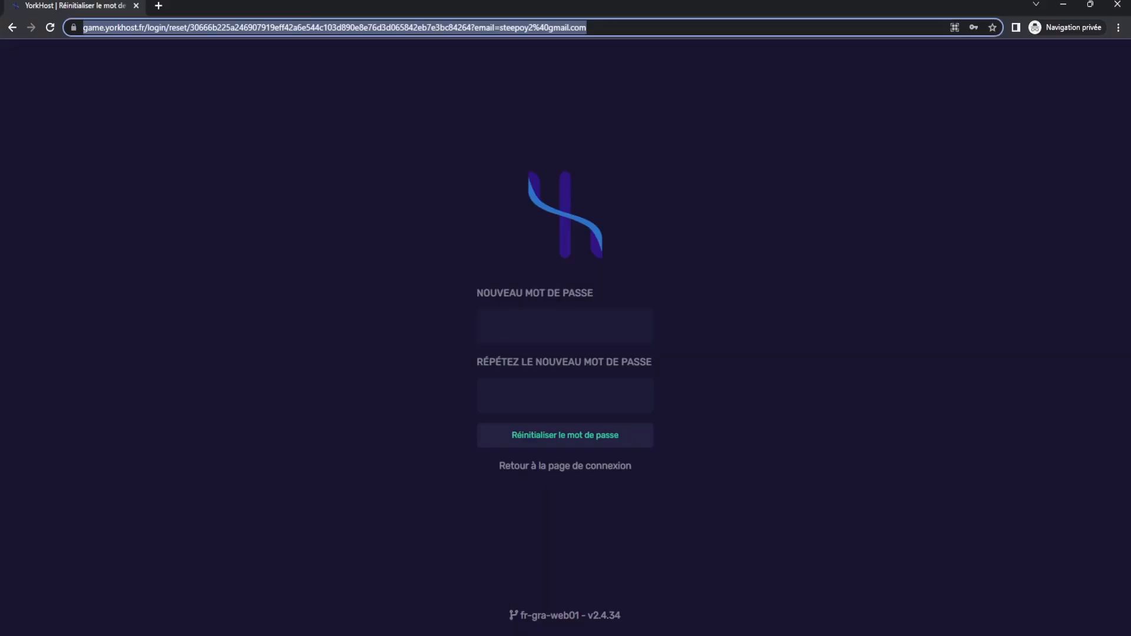
{"action": "left_click", "coordinate": [565, 327]}
{"action": "type", "text": "•••••••"}
- Log in to the game panel with the account e-mail address and saved password
{"action": "type", "text": "ste"}
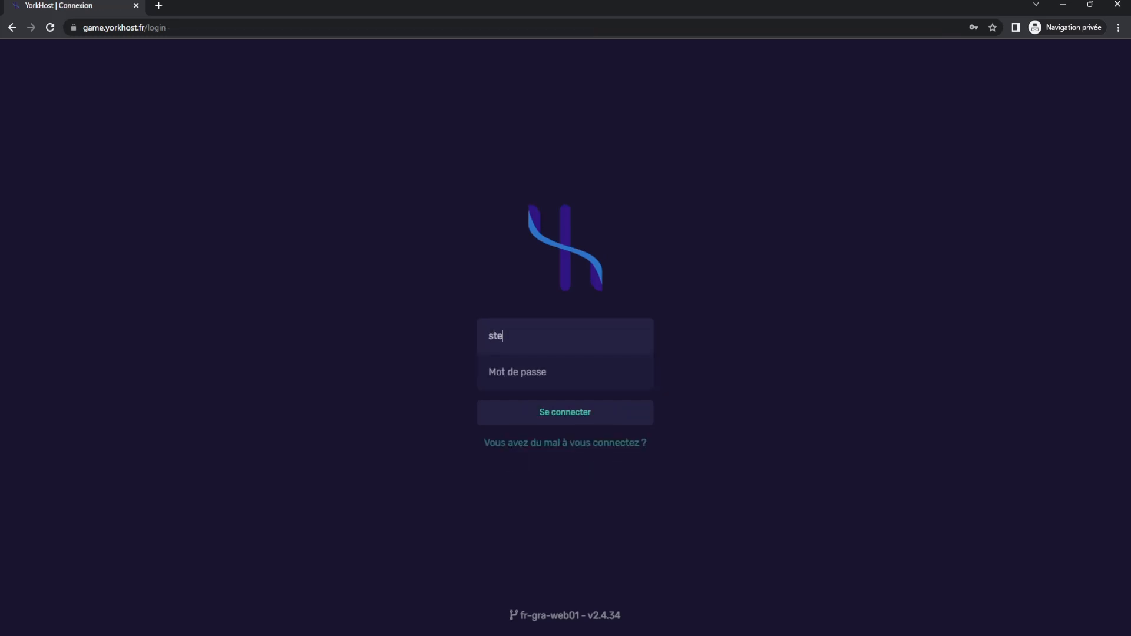
{"action": "key", "text": "Down"}
{"action": "key", "text": "Return"}
{"action": "key", "text": "Right"}
{"action": "key", "text": "BackSpace"}
{"action": "key", "text": "BackSpace"}
{"action": "type", "text": "2"}
{"action": "key", "text": "Tab"}
{"action": "key", "text": "Return"}
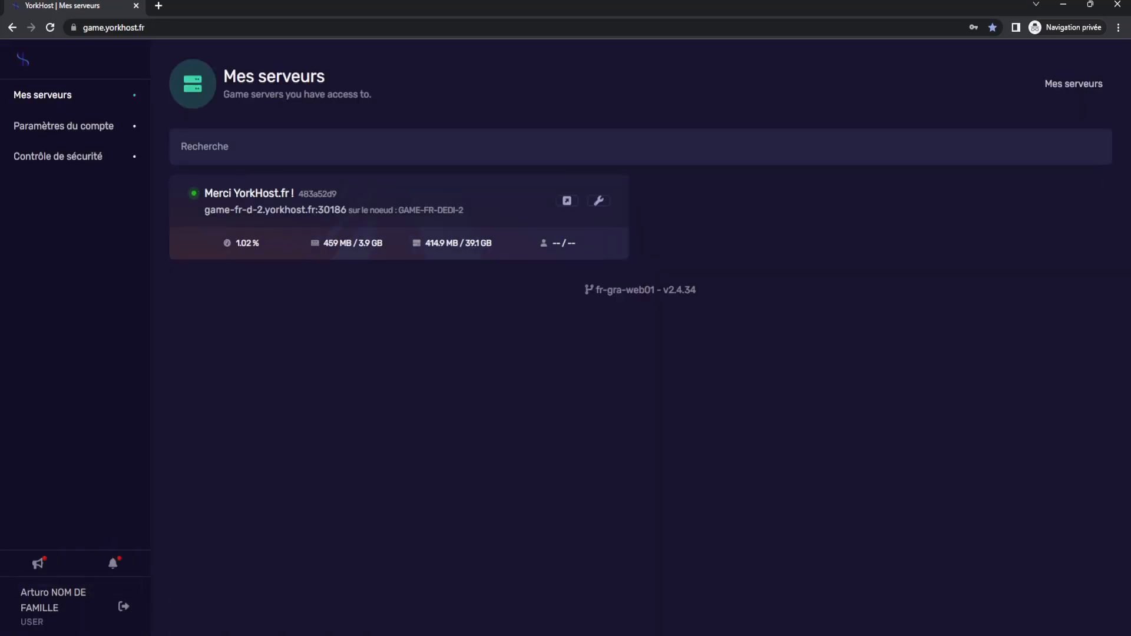
- Open the Merci YorkHost.fr ! server and go to its Databases page under Gestion
{"action": "left_click", "coordinate": [377, 201]}
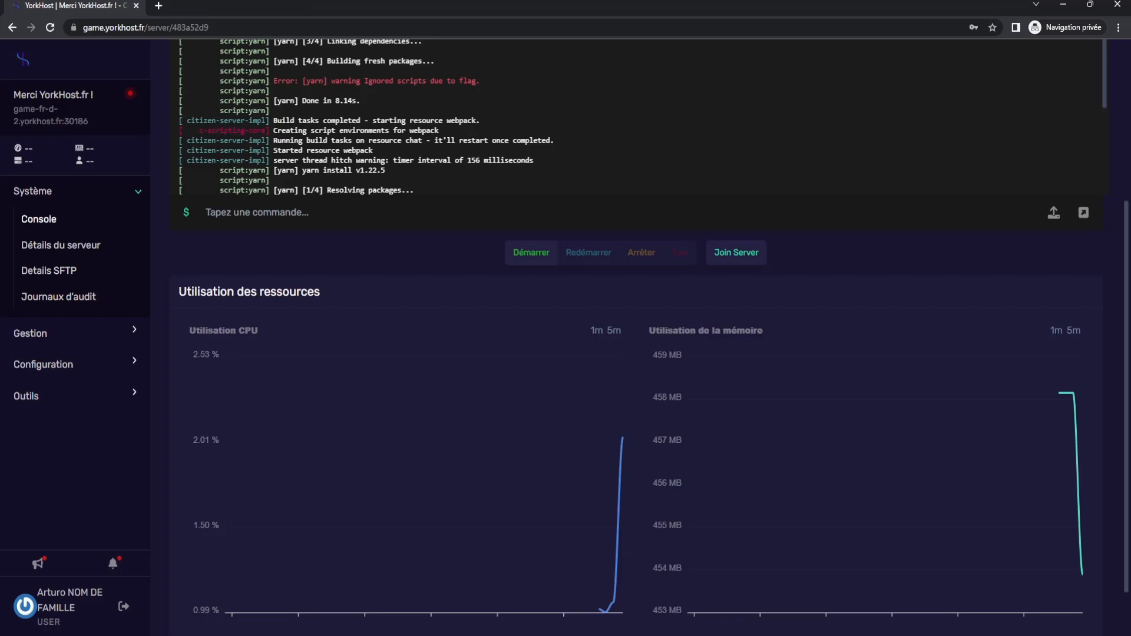
{"action": "left_click", "coordinate": [43, 364]}
{"action": "left_click", "coordinate": [31, 333]}
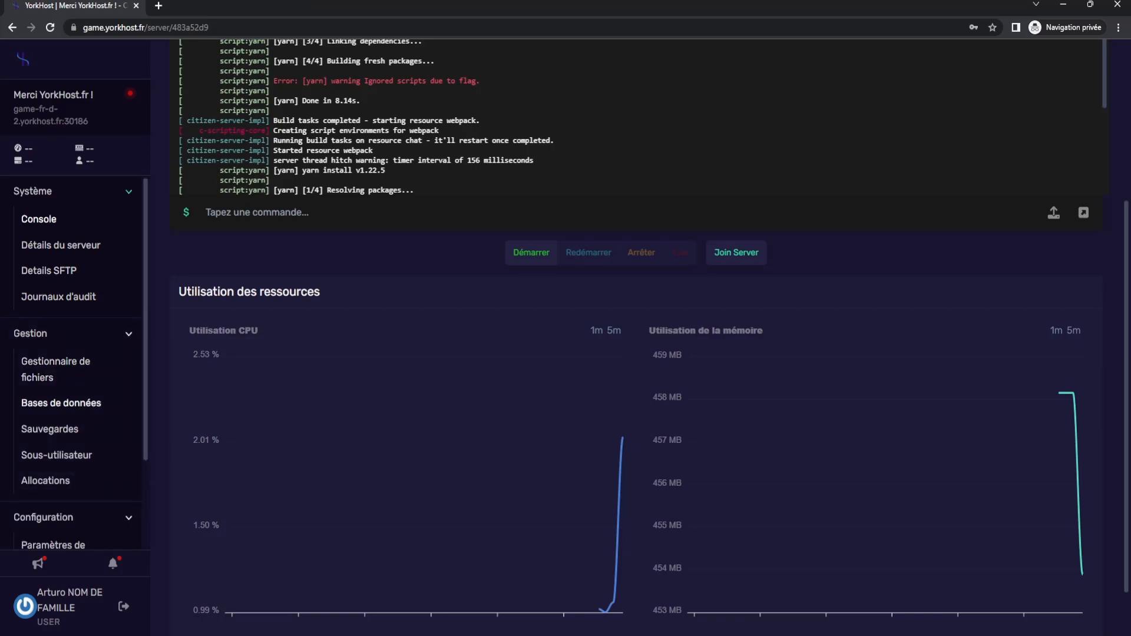
{"action": "left_click", "coordinate": [61, 403]}
- Create a new database on the MYSQL host named monserveurfivem
{"action": "left_click", "coordinate": [1083, 149]}
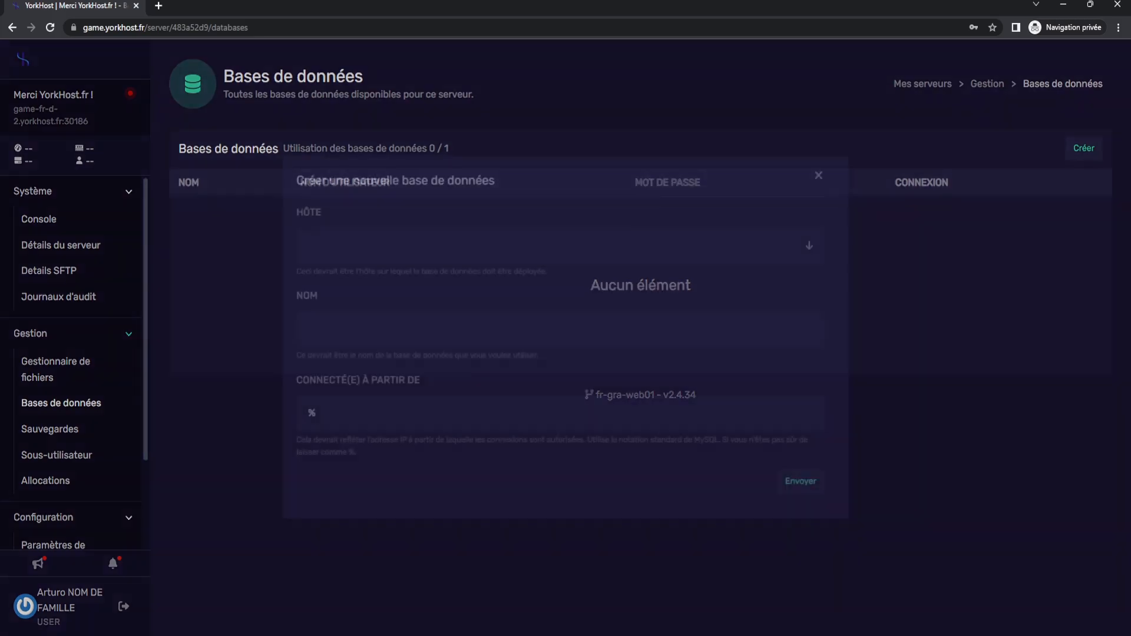
{"action": "left_click", "coordinate": [554, 245]}
{"action": "left_click", "coordinate": [530, 275]}
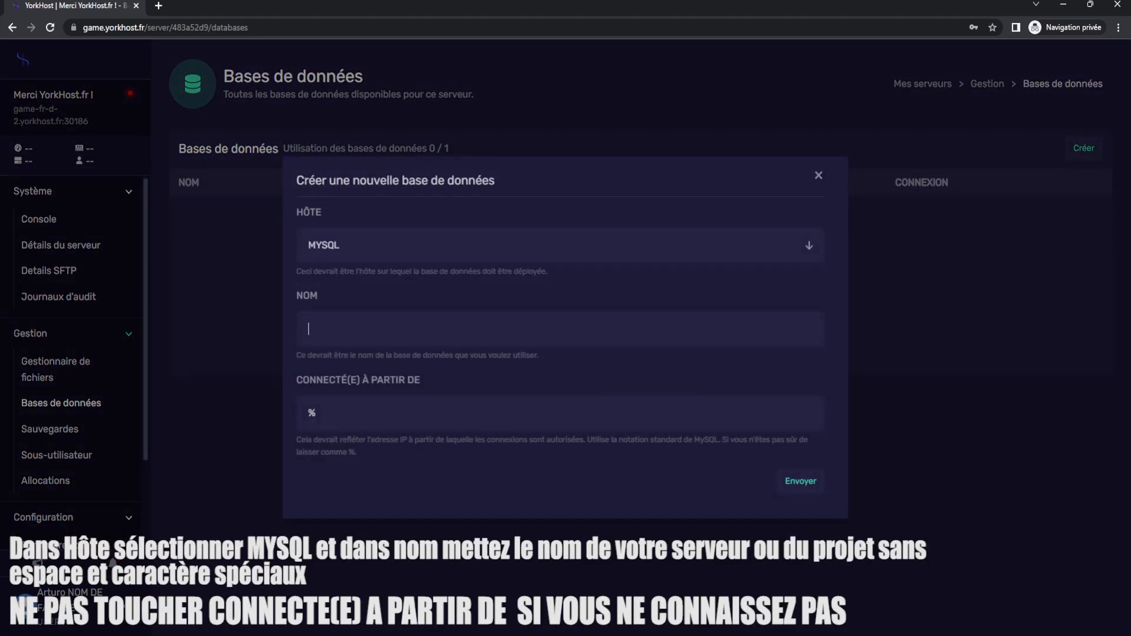
{"action": "type", "text": "monserveurfivem"}
{"action": "key", "text": "Return"}
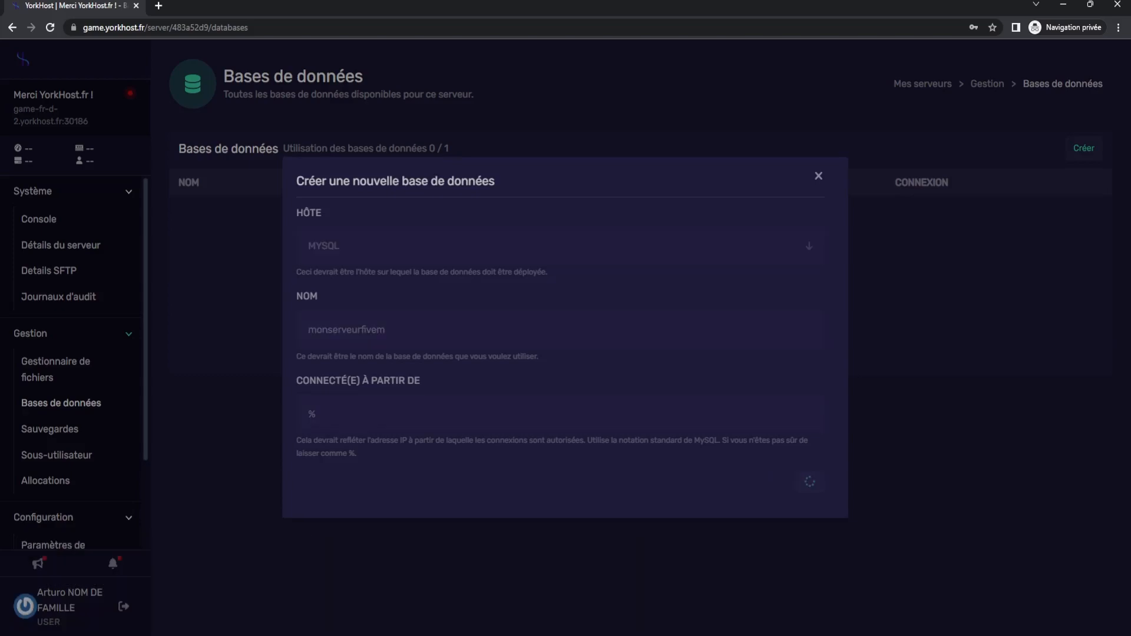
- Open phpMyAdmin for the new database and copy the database username
{"action": "double_click", "coordinate": [234, 228]}
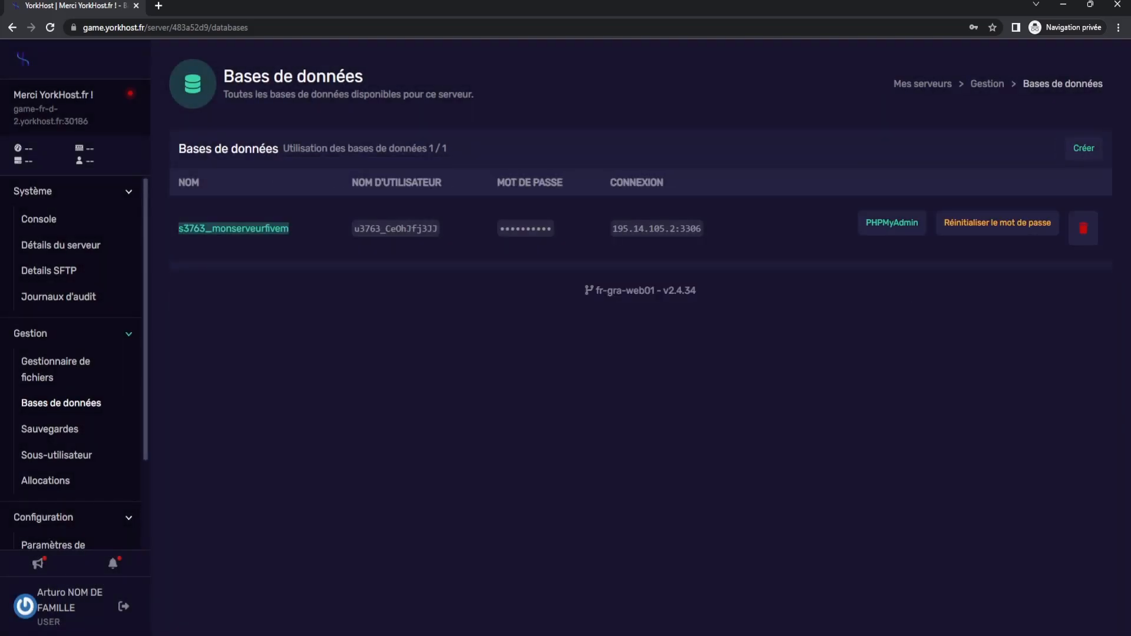
{"action": "left_click", "coordinate": [892, 223]}
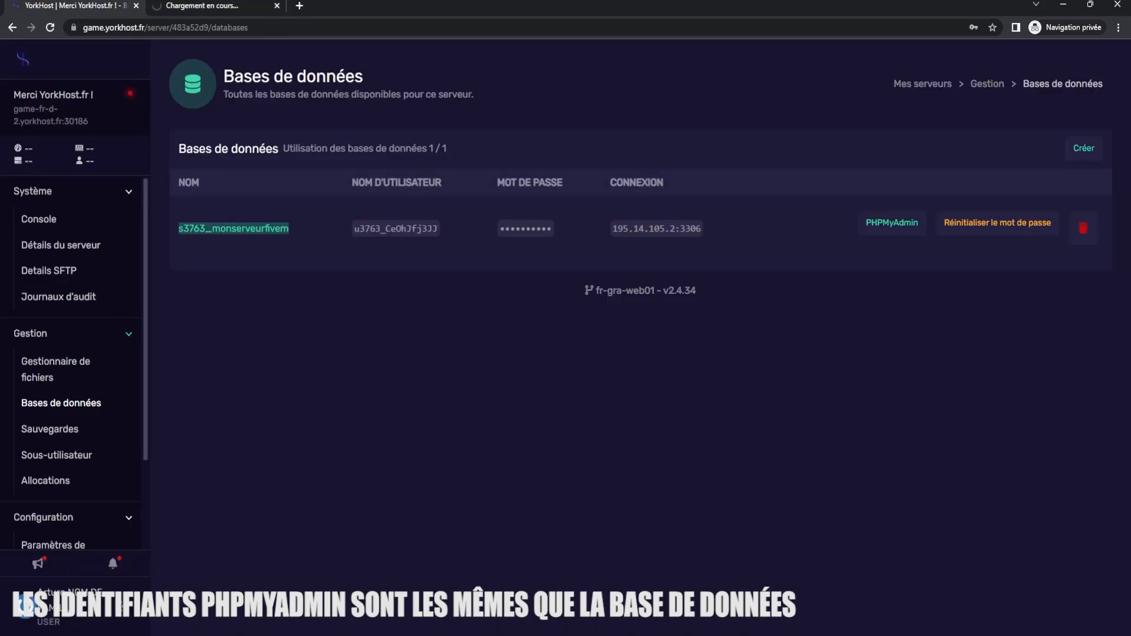
{"action": "left_click", "coordinate": [413, 228]}
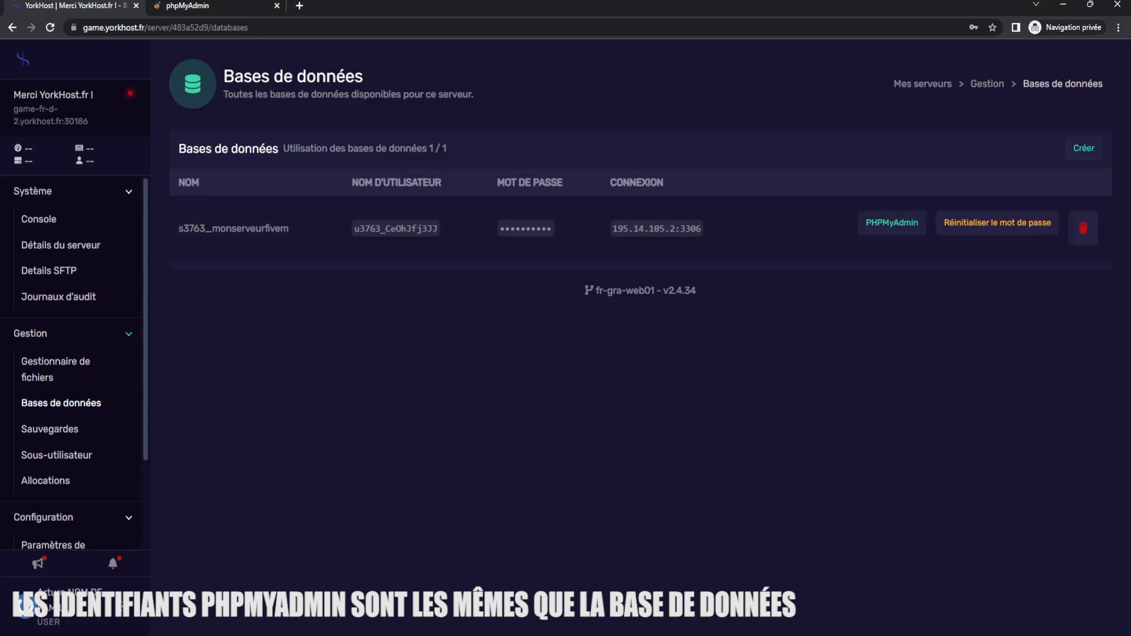
{"action": "left_click", "coordinate": [395, 229]}
{"action": "triple_click", "coordinate": [363, 182]}
{"action": "left_click", "coordinate": [377, 188]}
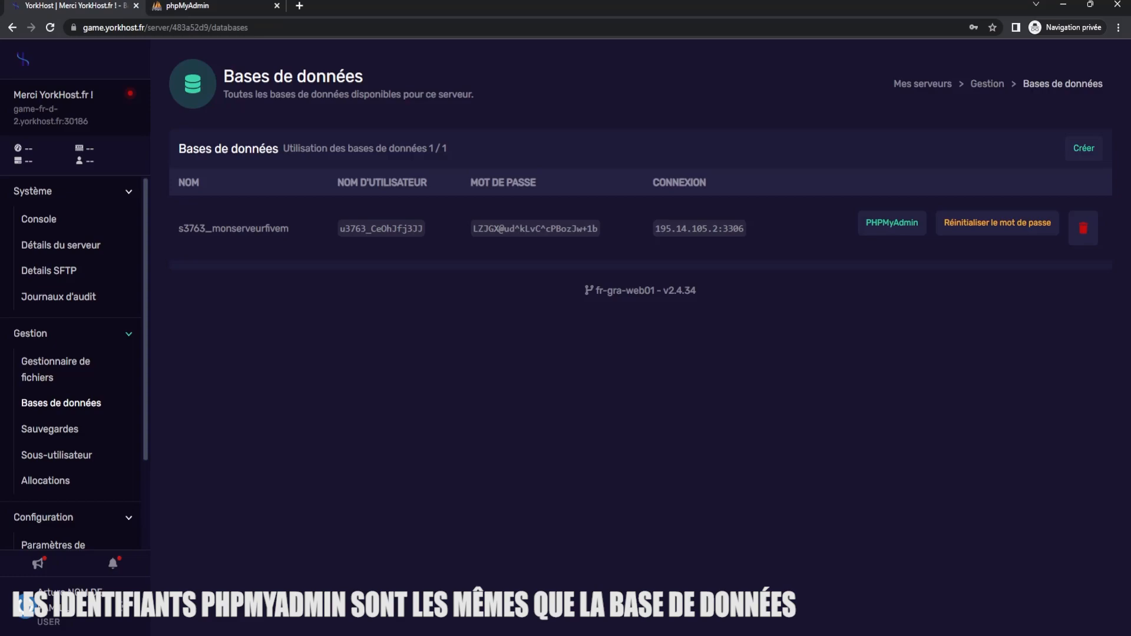
- Log in to phpMyAdmin with the database username and password, and open the s3763_monserveurfivem database
{"action": "left_click", "coordinate": [381, 229]}
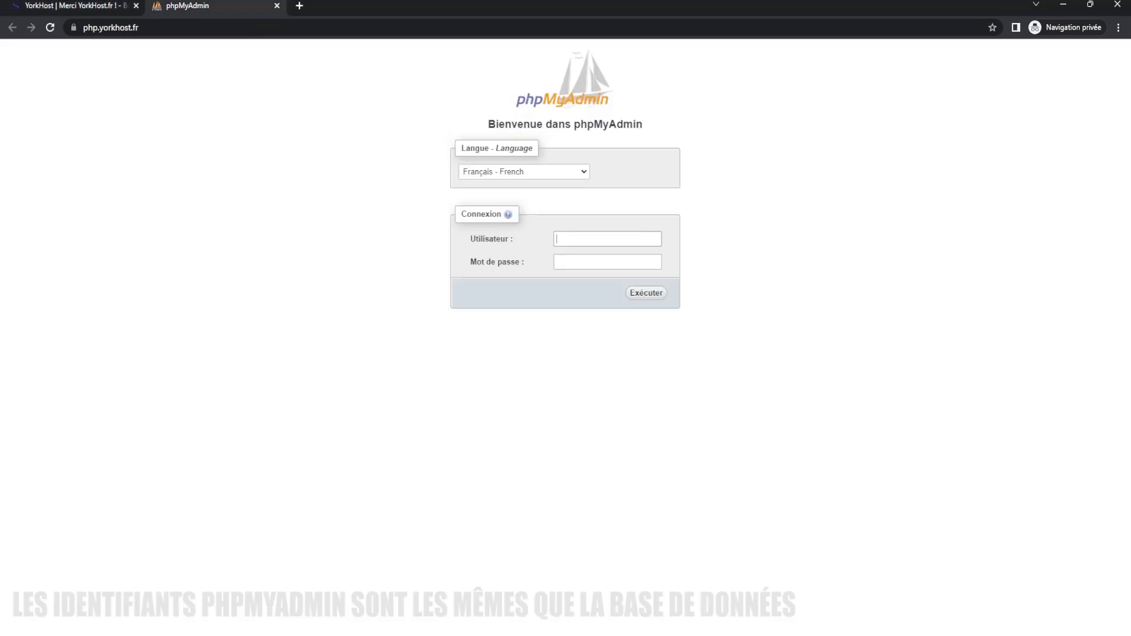
{"action": "key", "text": "ctrl+v"}
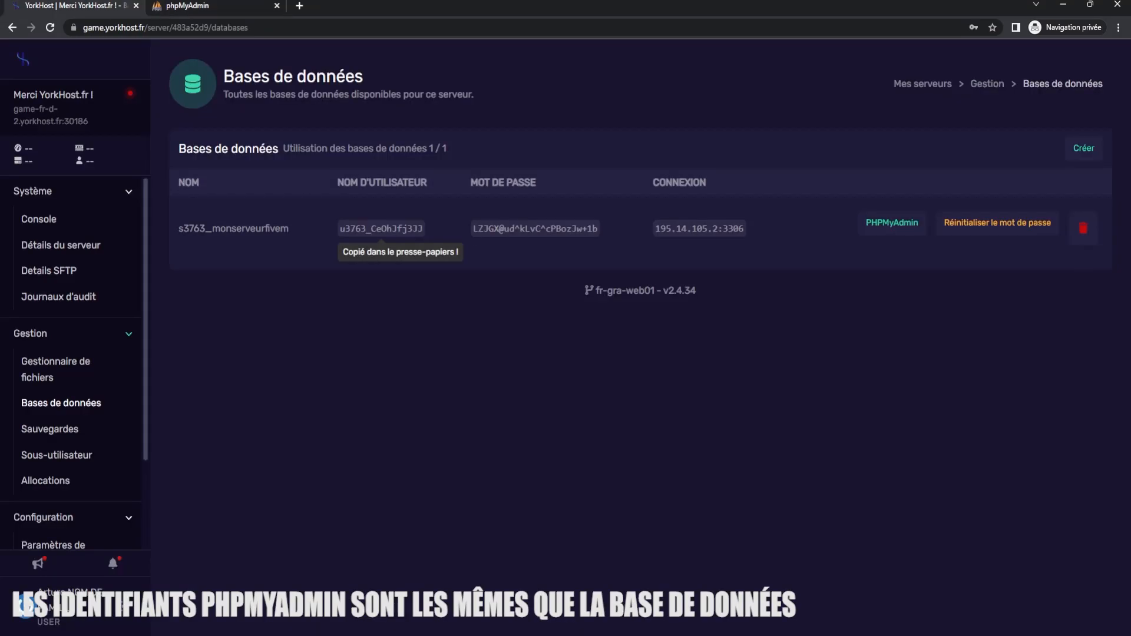
{"action": "left_click", "coordinate": [534, 229]}
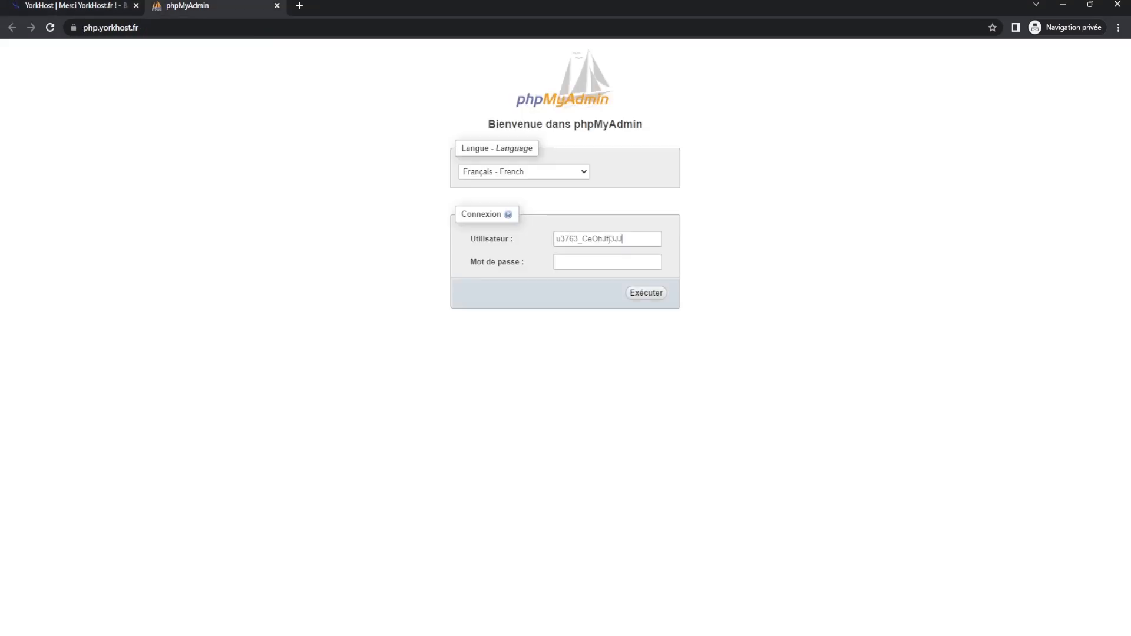
{"action": "key", "text": "ctrl+v"}
{"action": "key", "text": "Return"}
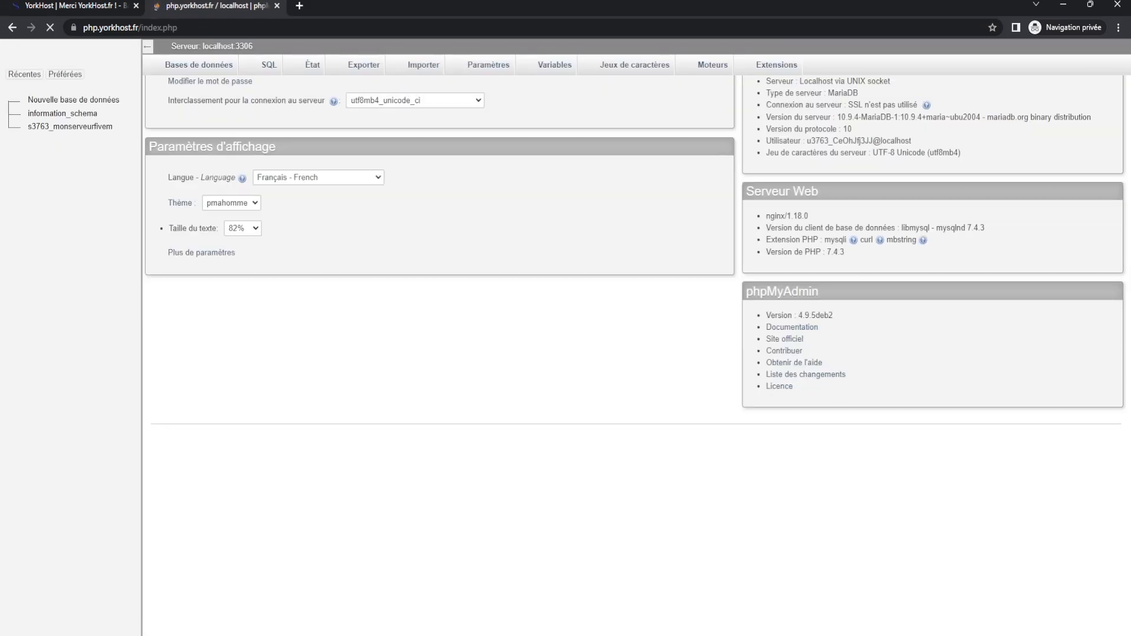
{"action": "left_click", "coordinate": [70, 135]}
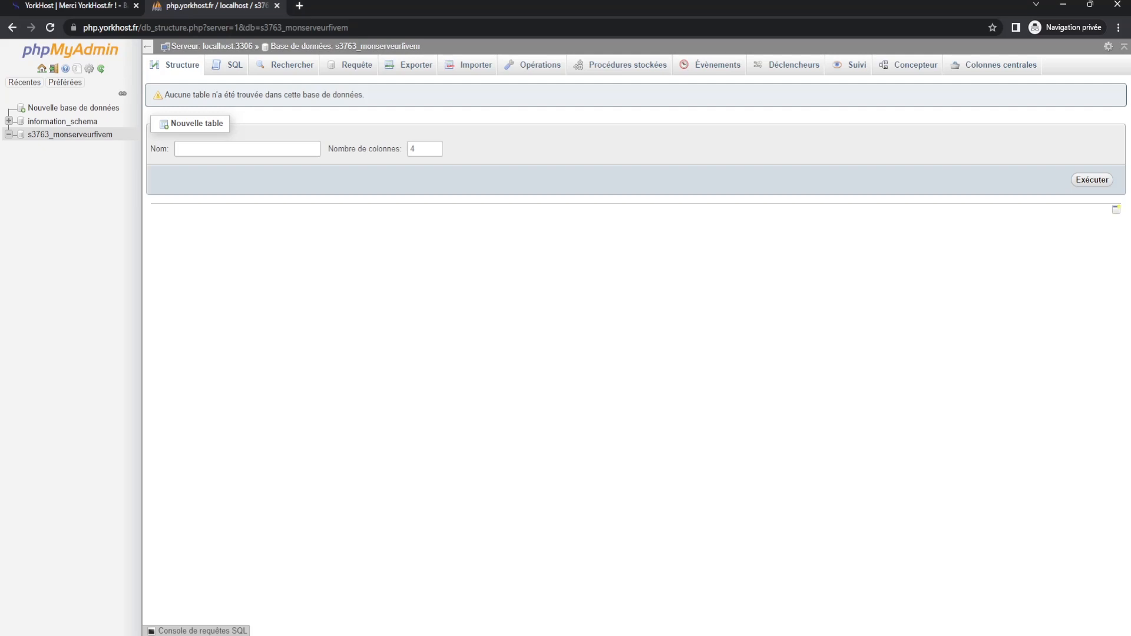
- Switch between the panel and phpMyAdmin tabs to review the SFTP connection details
{"action": "key", "text": "ctrl+Tab"}
{"action": "key", "text": "ctrl+Tab"}
{"action": "key", "text": "ctrl+Tab"}
{"action": "key", "text": "ctrl+Tab"}
{"action": "key", "text": "ctrl+Tab"}
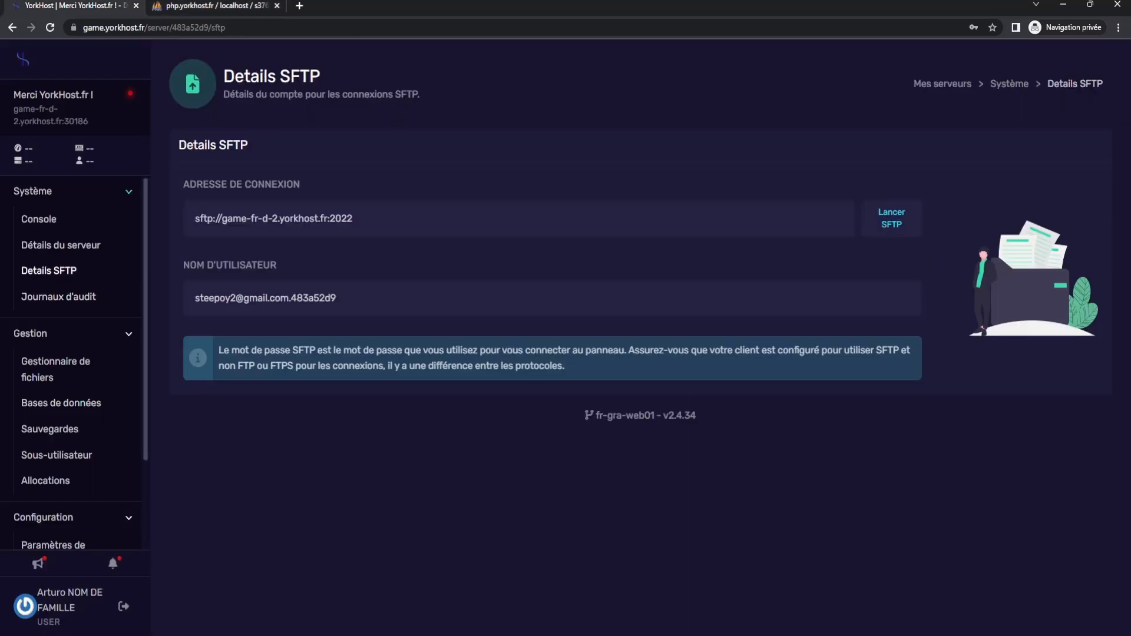
{"action": "key", "text": "ctrl+Tab"}
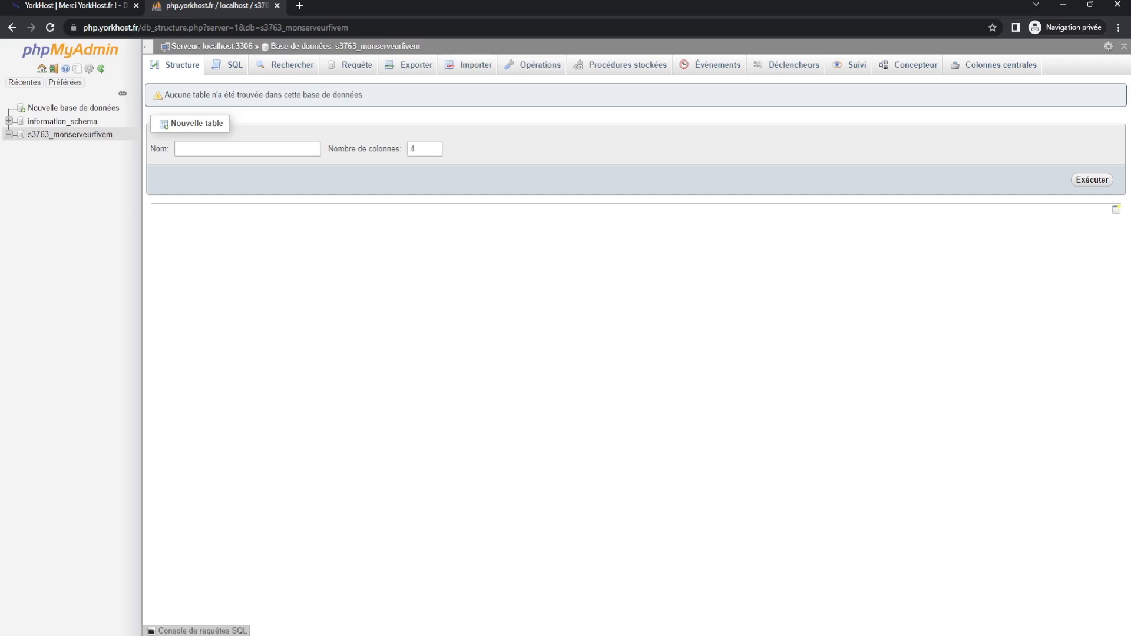
{"action": "key", "text": "ctrl+Tab"}
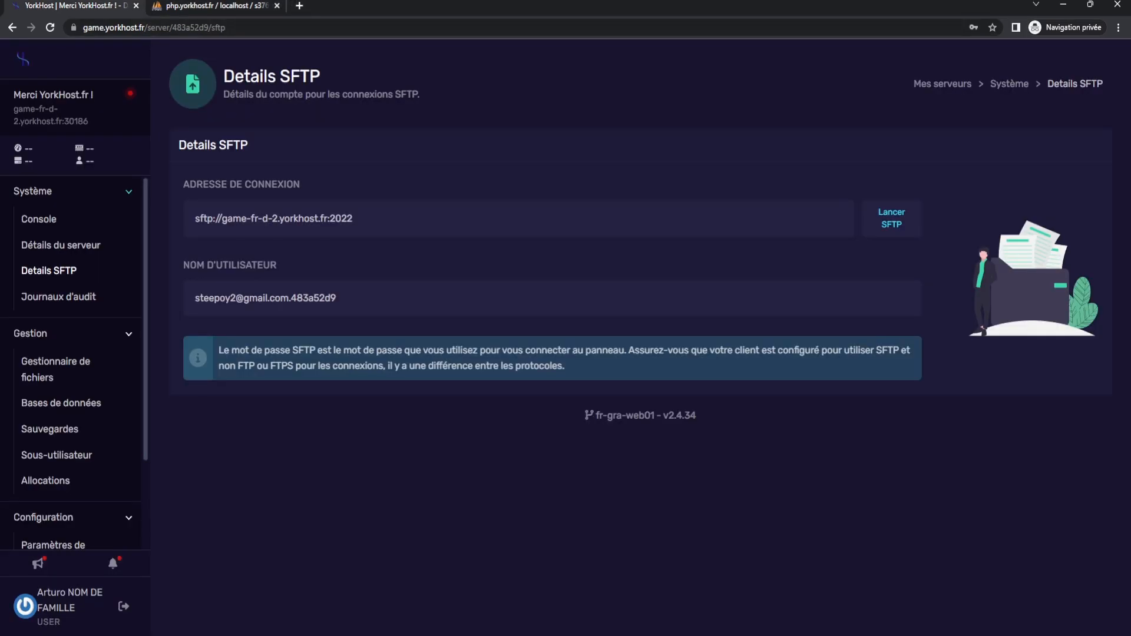
- Search for winscp and start downloading the WinSCP 5.21.6 installer, then cancel the download
{"action": "key", "text": "ctrl+t"}
{"action": "type", "text": "winscp"}
{"action": "key", "text": "Return"}
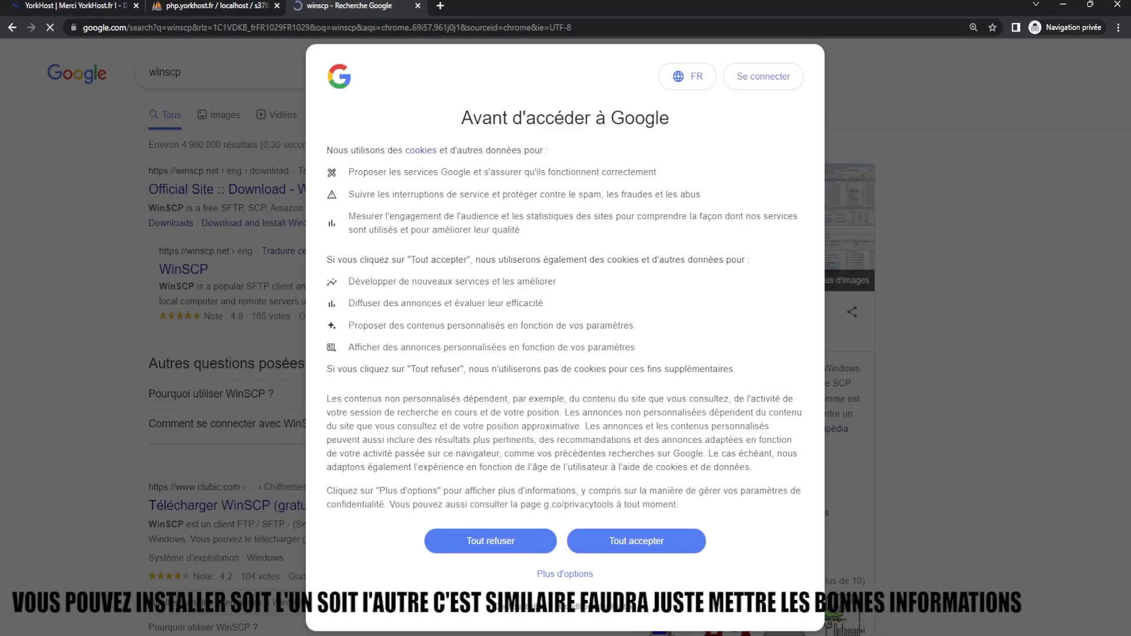
{"action": "left_click", "coordinate": [636, 541]}
{"action": "left_click", "coordinate": [255, 190]}
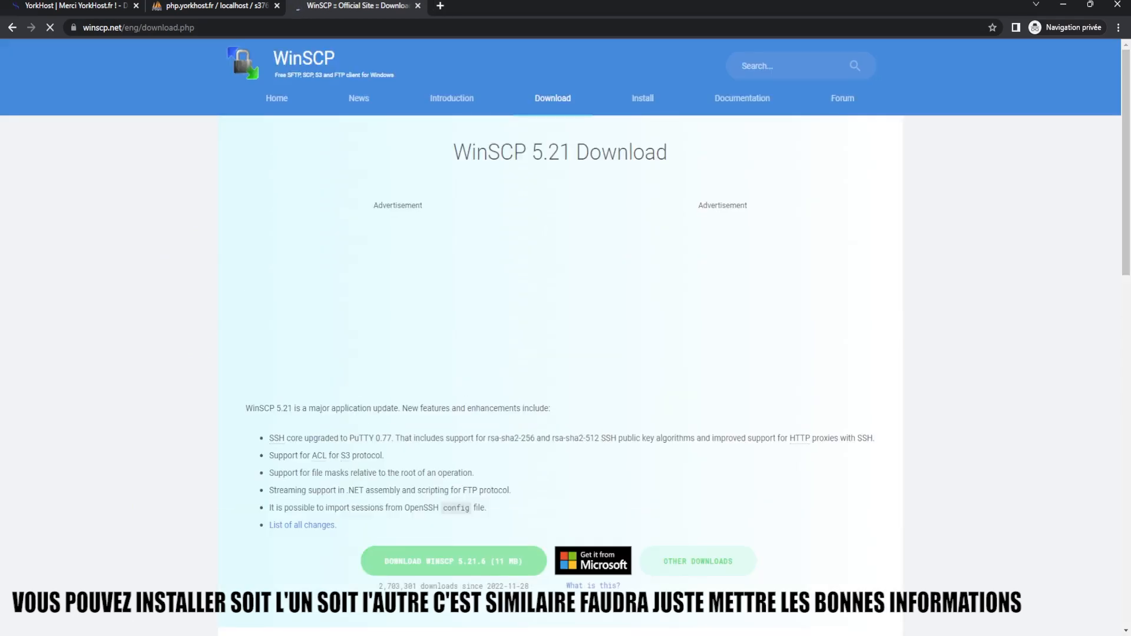
{"action": "left_click", "coordinate": [454, 560]}
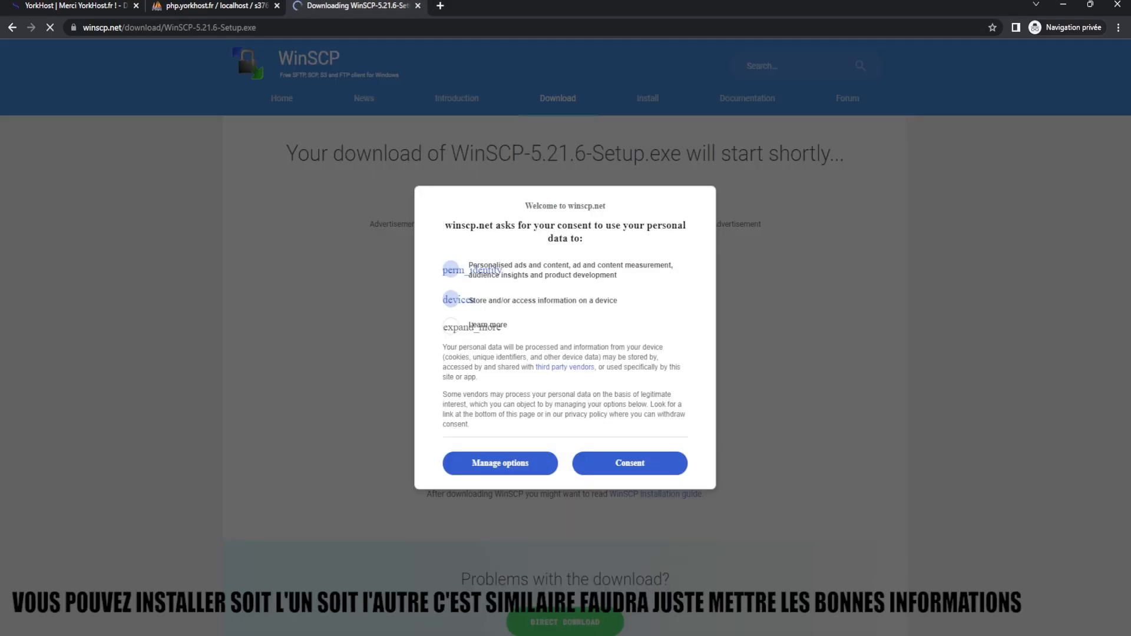
{"action": "left_click", "coordinate": [630, 462]}
{"action": "scroll", "coordinate": [630, 463], "scroll_direction": "down", "scroll_amount": 5}
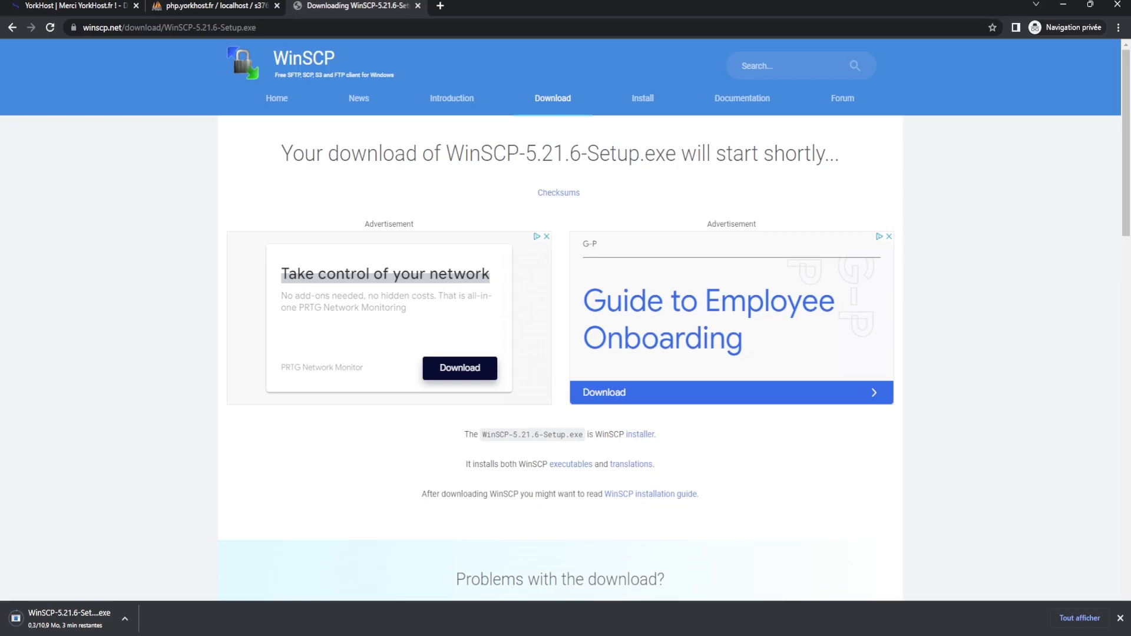
{"action": "left_click", "coordinate": [125, 619]}
{"action": "left_click", "coordinate": [144, 596]}
- Search the web for filezela in a new tab
{"action": "left_click", "coordinate": [440, 5]}
{"action": "type", "text": "filezela"}
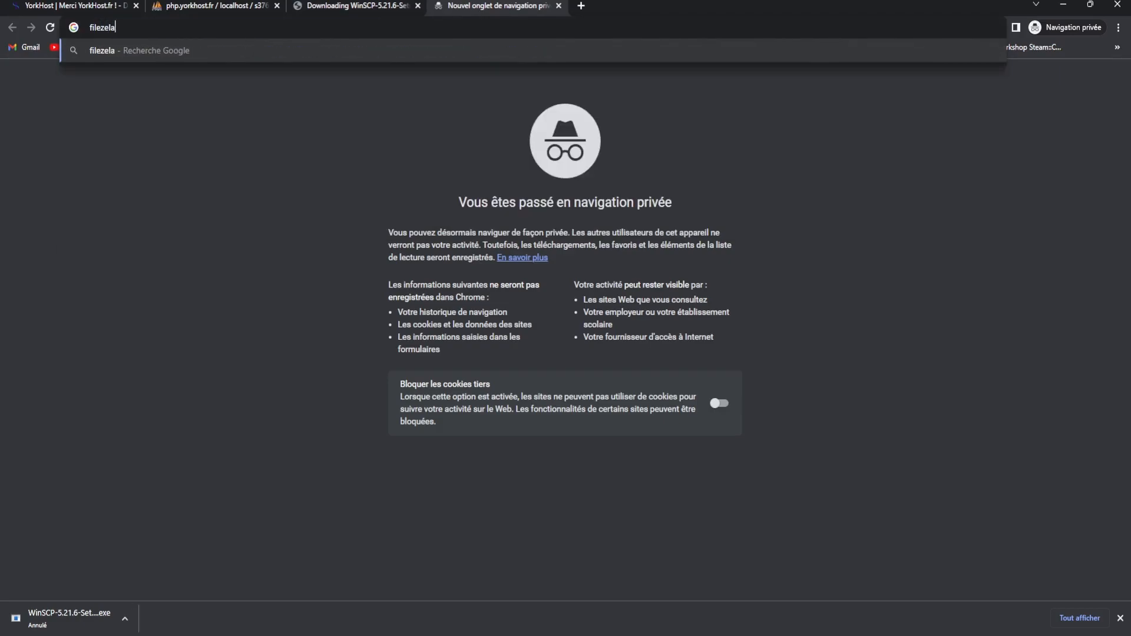
{"action": "key", "text": "Return"}
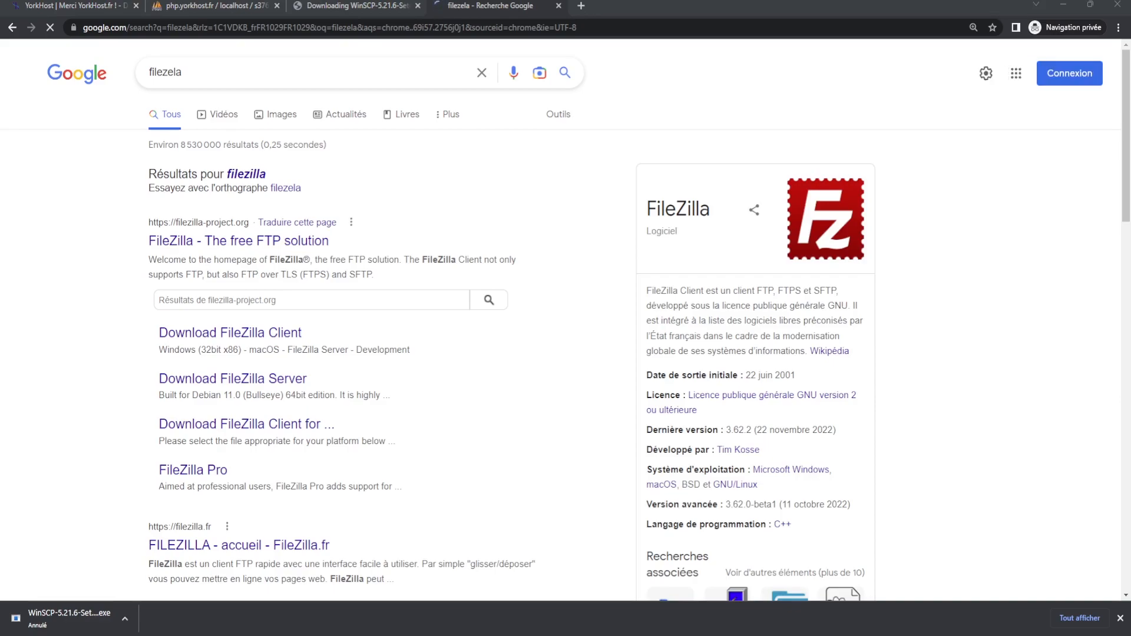
{"action": "left_click", "coordinate": [216, 6]}
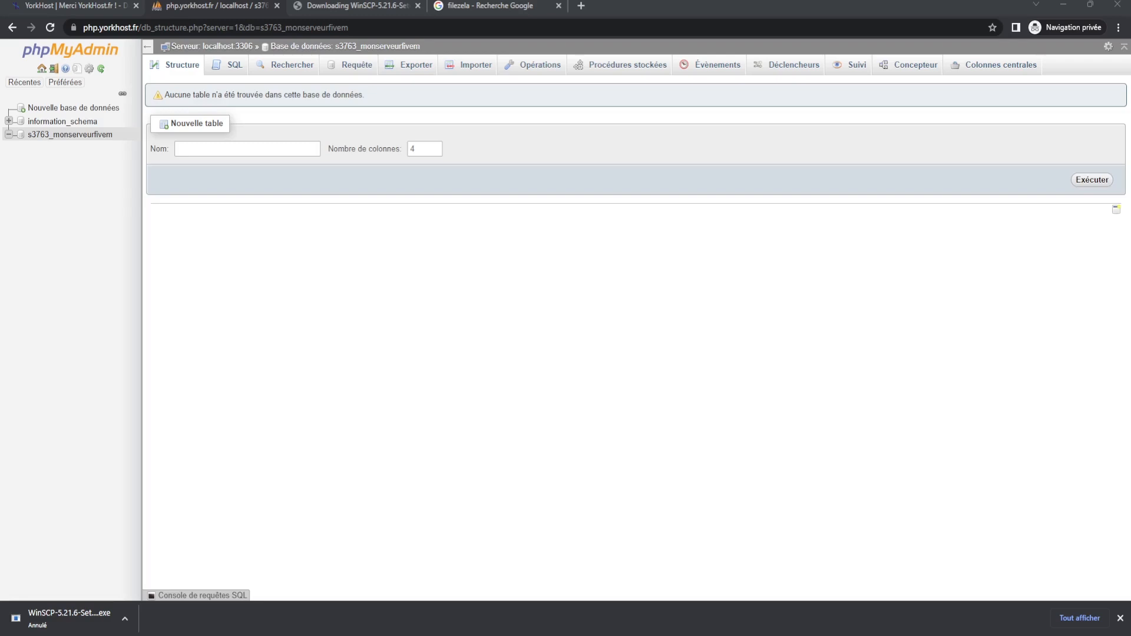
{"action": "left_click", "coordinate": [368, 322]}
{"action": "key", "text": "alt+Tab"}
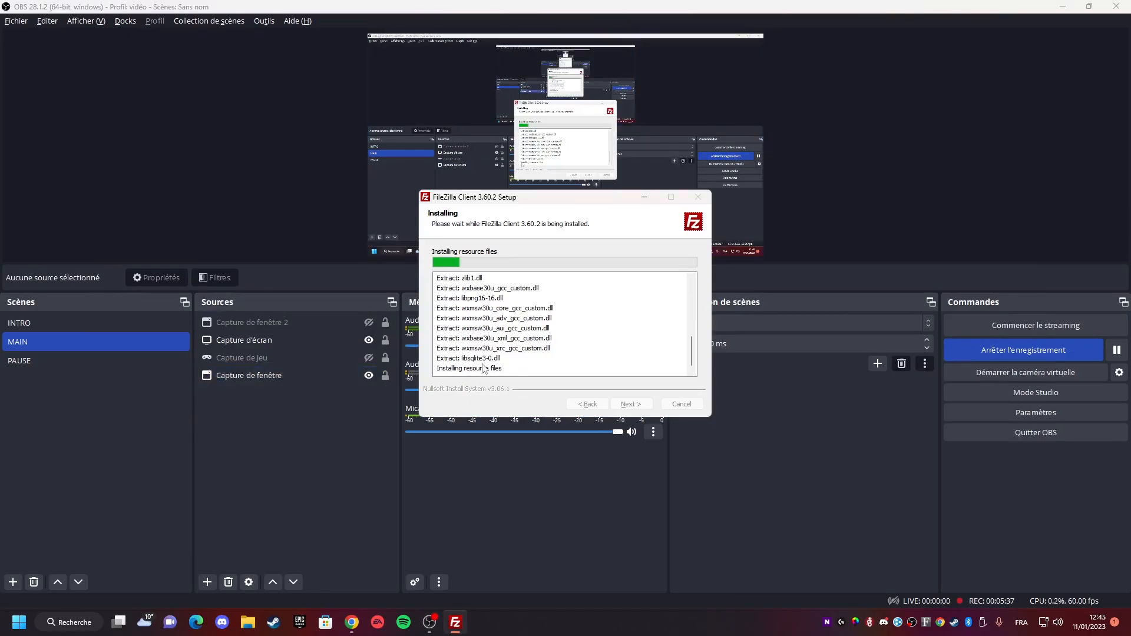
{"action": "key", "text": "alt+Tab"}
{"action": "left_click", "coordinate": [748, 353]}
{"action": "key", "text": "alt+Tab"}
- Launch WinSCP from the Start menu search
{"action": "key", "text": "super"}
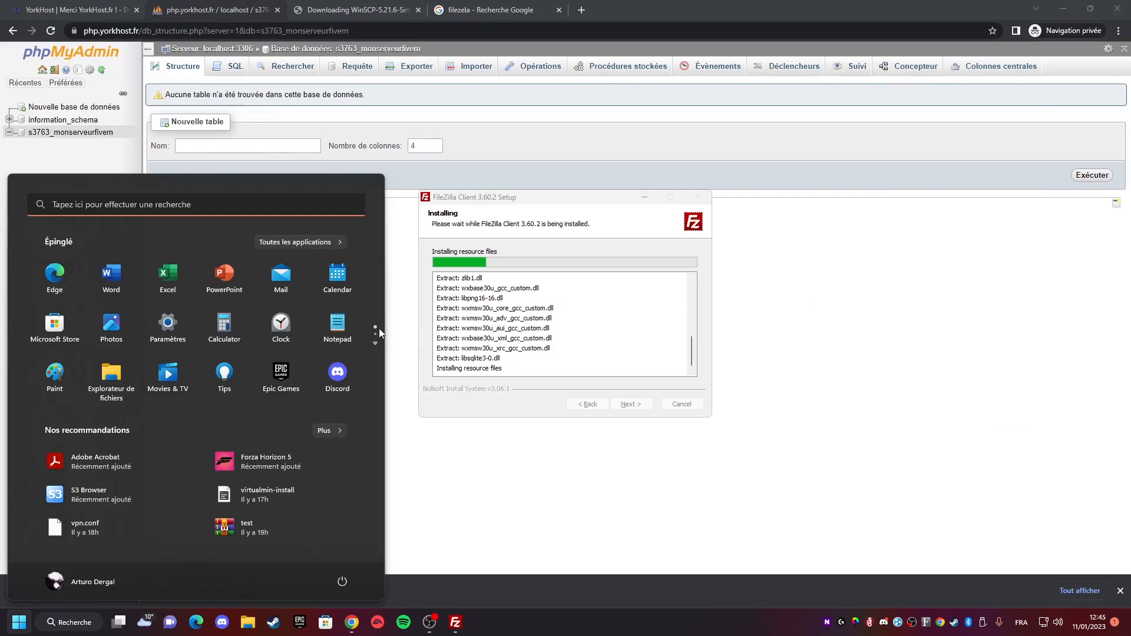
{"action": "type", "text": "winspc"}
{"action": "key", "text": "BackSpace"}
{"action": "key", "text": "BackSpace"}
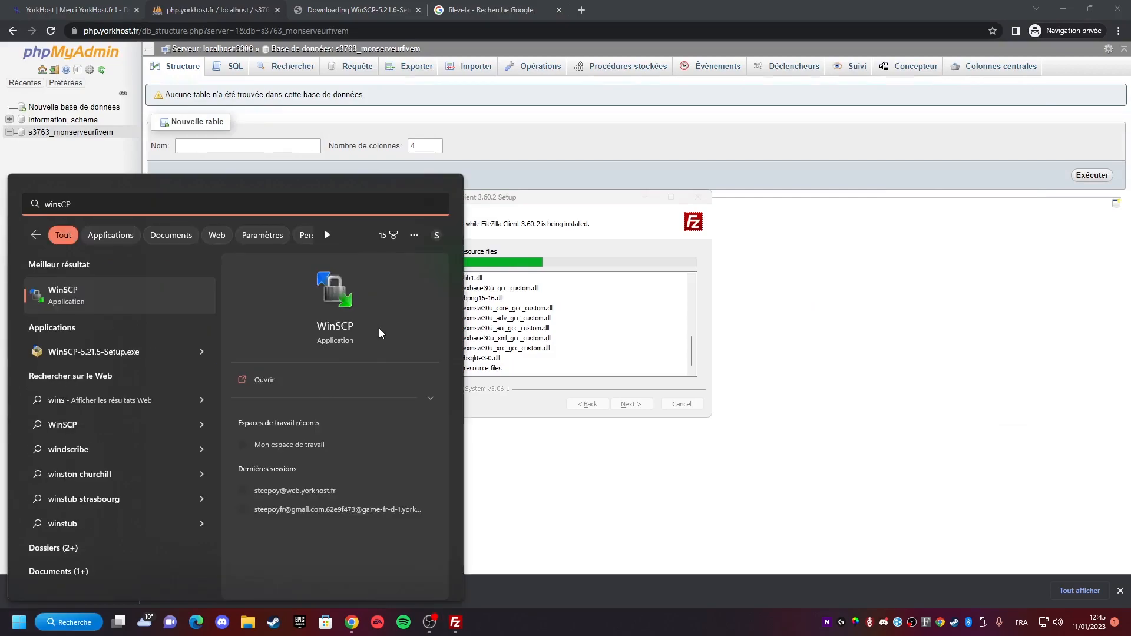
{"action": "left_click", "coordinate": [293, 382]}
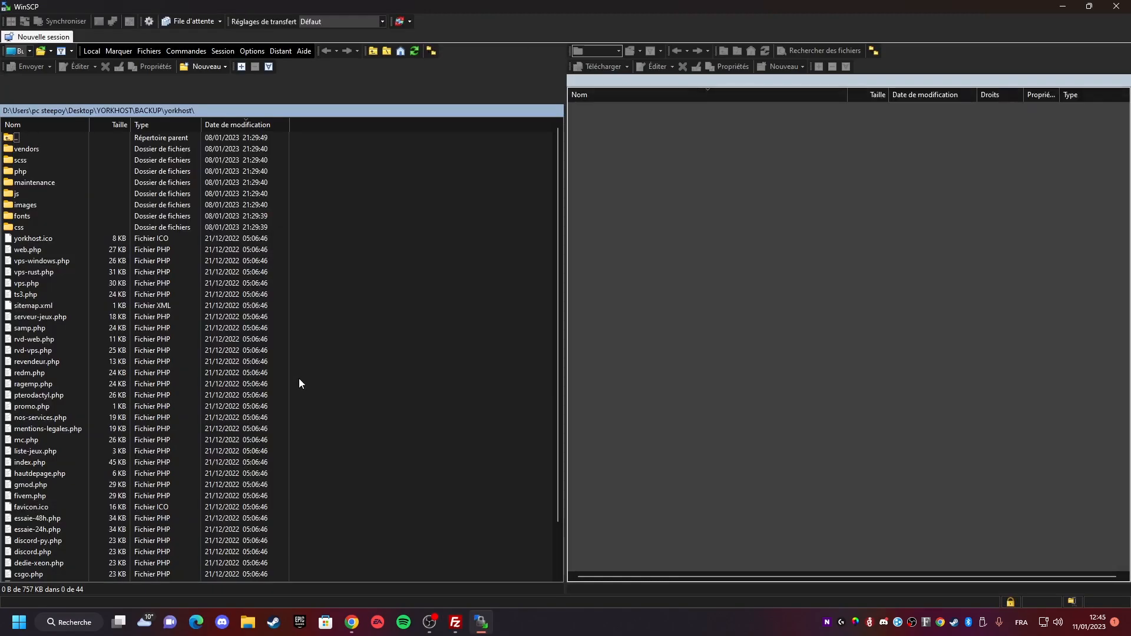
- Open a new site login dialog in WinSCP
{"action": "left_click", "coordinate": [63, 39]}
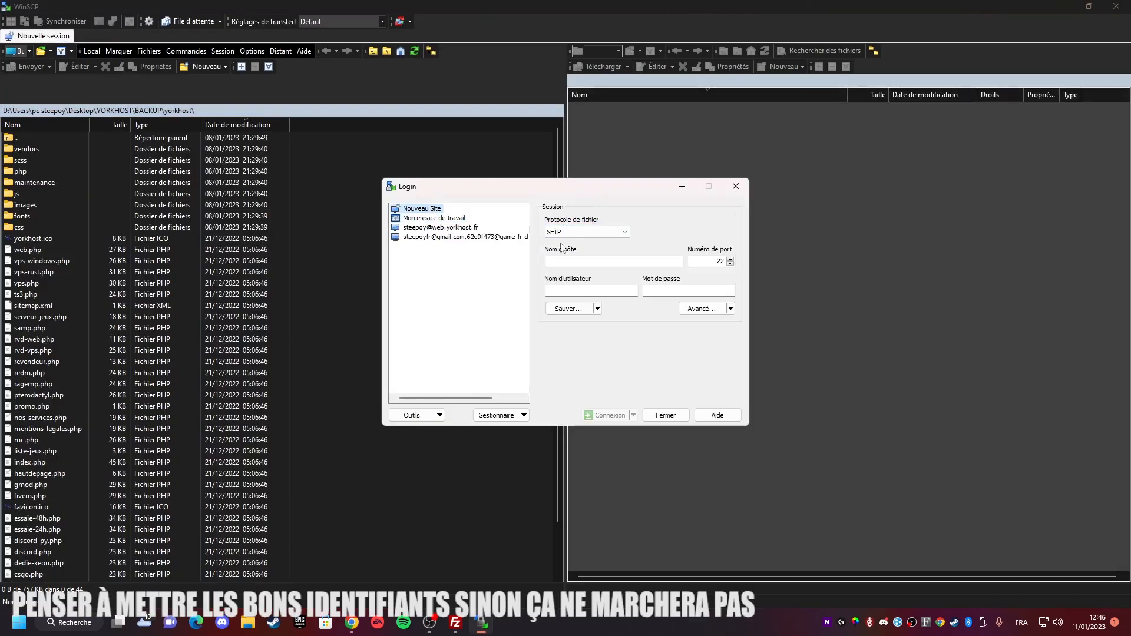
{"action": "left_click", "coordinate": [579, 261]}
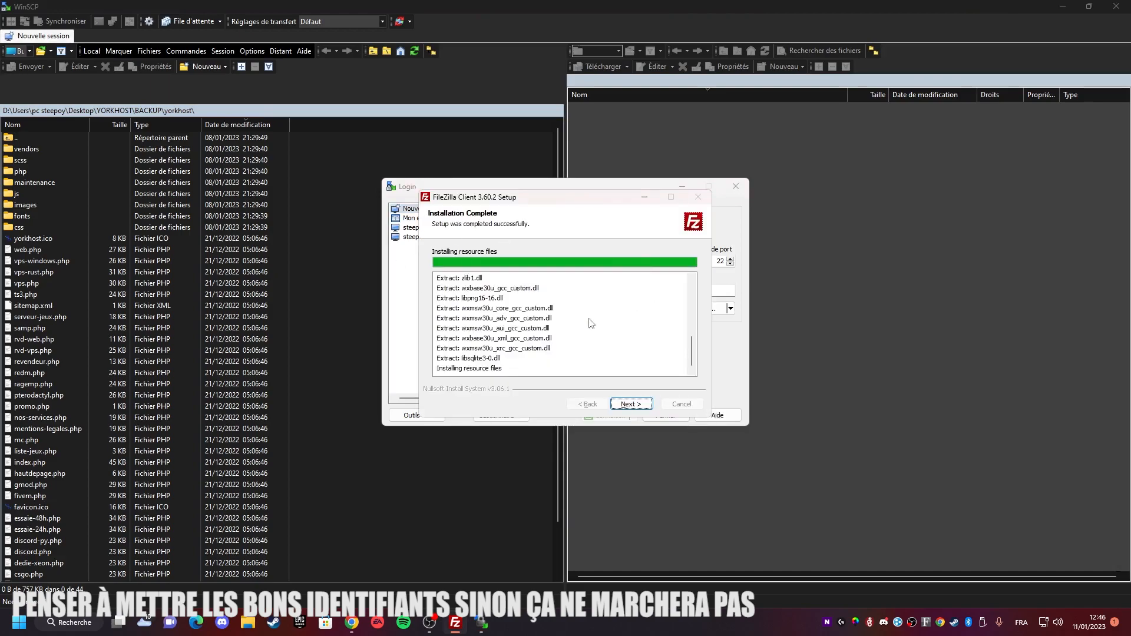
- Finish the FileZilla Client 3.60.2 installation wizard
{"action": "key", "text": "alt+Tab"}
{"action": "left_click", "coordinate": [631, 404]}
{"action": "left_click", "coordinate": [626, 403]}
{"action": "key", "text": "alt+Tab"}
{"action": "left_click", "coordinate": [557, 298]}
{"action": "left_click", "coordinate": [632, 404]}
{"action": "key", "text": "alt+Tab"}
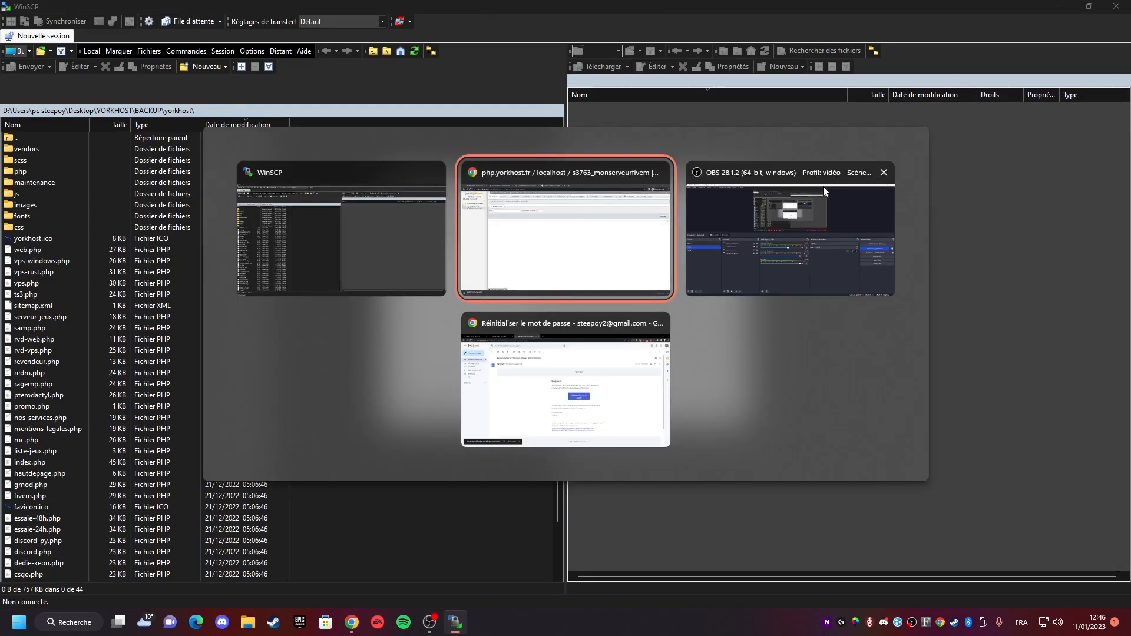
- Launch SFTP from the panel's SFTP details, open it in WinSCP and enter the panel account password to connect
{"action": "left_click", "coordinate": [46, 3]}
{"action": "left_click", "coordinate": [891, 212]}
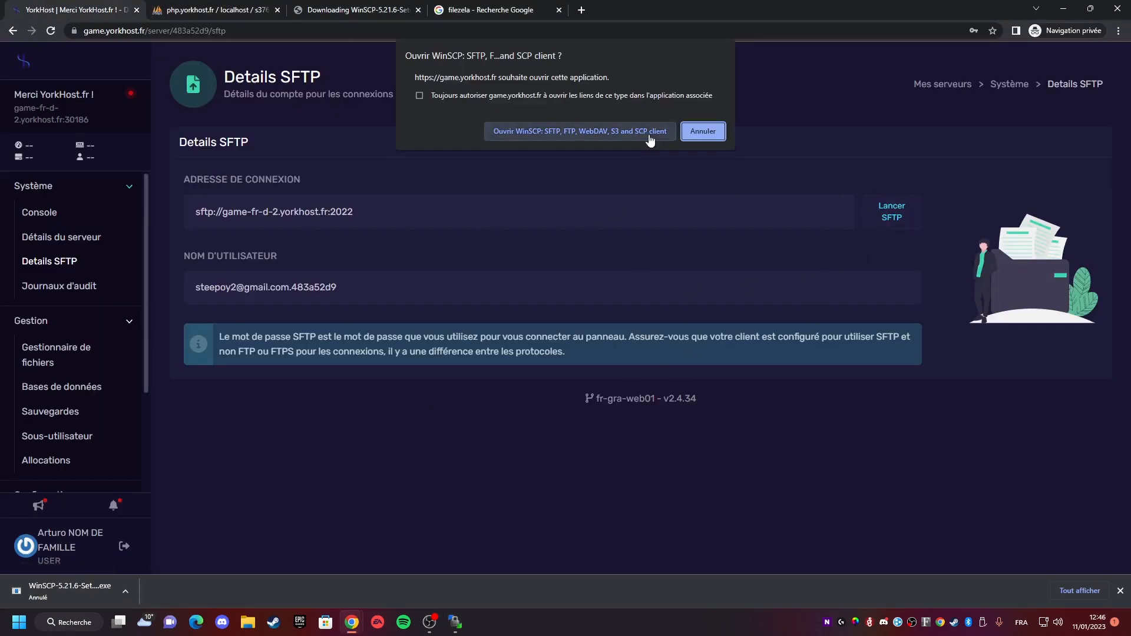
{"action": "left_click", "coordinate": [648, 134]}
{"action": "left_click", "coordinate": [369, 216]}
{"action": "left_click", "coordinate": [259, 288]}
{"action": "left_click", "coordinate": [265, 301]}
{"action": "key", "text": "alt+Tab"}
{"action": "key", "text": "ctrl+v"}
{"action": "key", "text": "Return"}
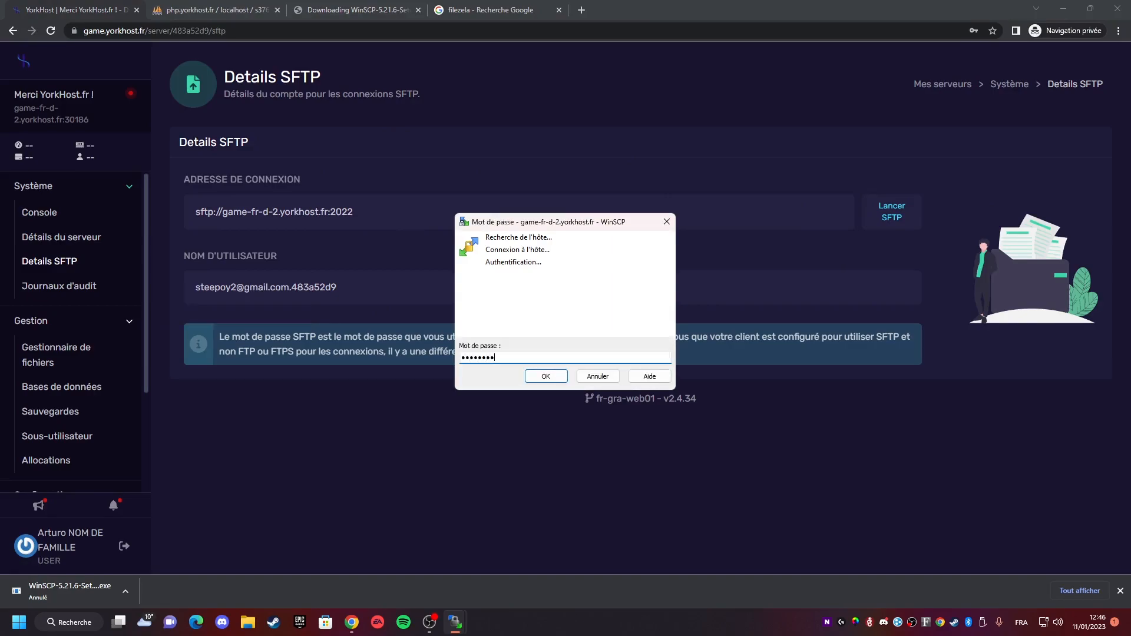
{"action": "key", "text": "Return"}
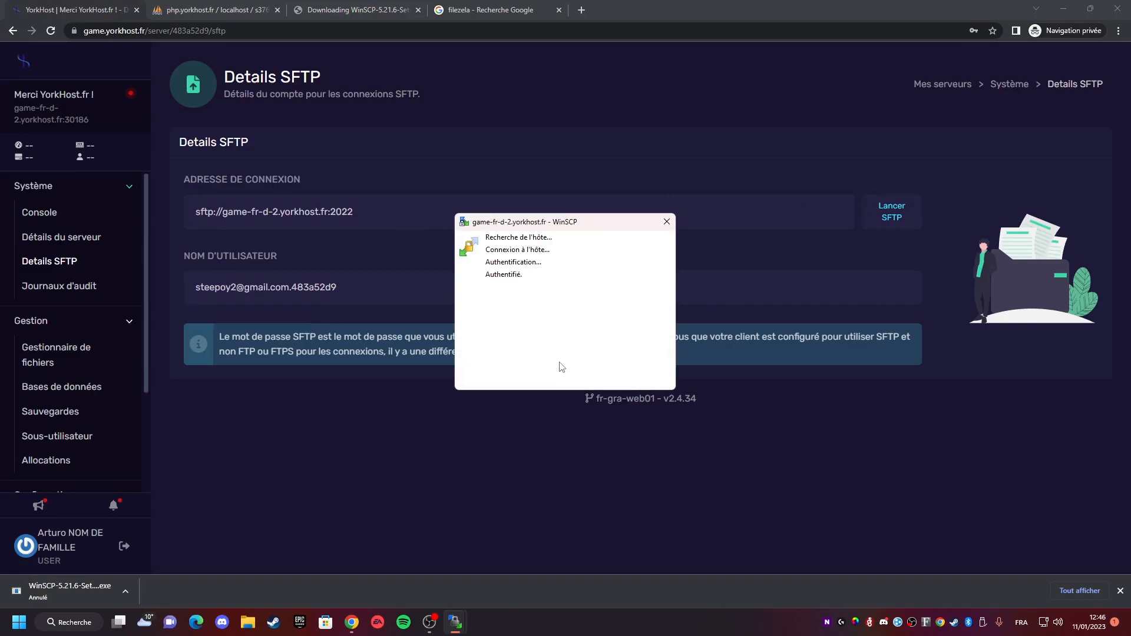
- Close the connected WinSCP session and return to the login dialog
{"action": "key", "text": "alt+Tab"}
{"action": "left_click", "coordinate": [269, 295]}
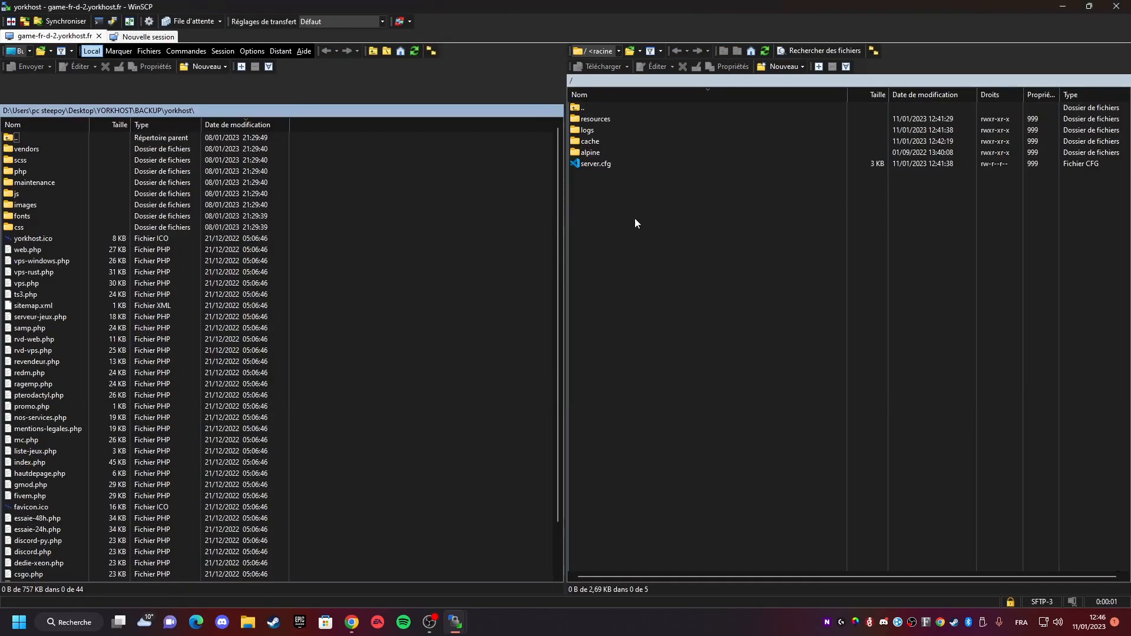
{"action": "left_click", "coordinate": [638, 222]}
{"action": "left_click", "coordinate": [1116, 6]}
{"action": "left_click", "coordinate": [573, 341]}
{"action": "key", "text": "alt+Tab"}
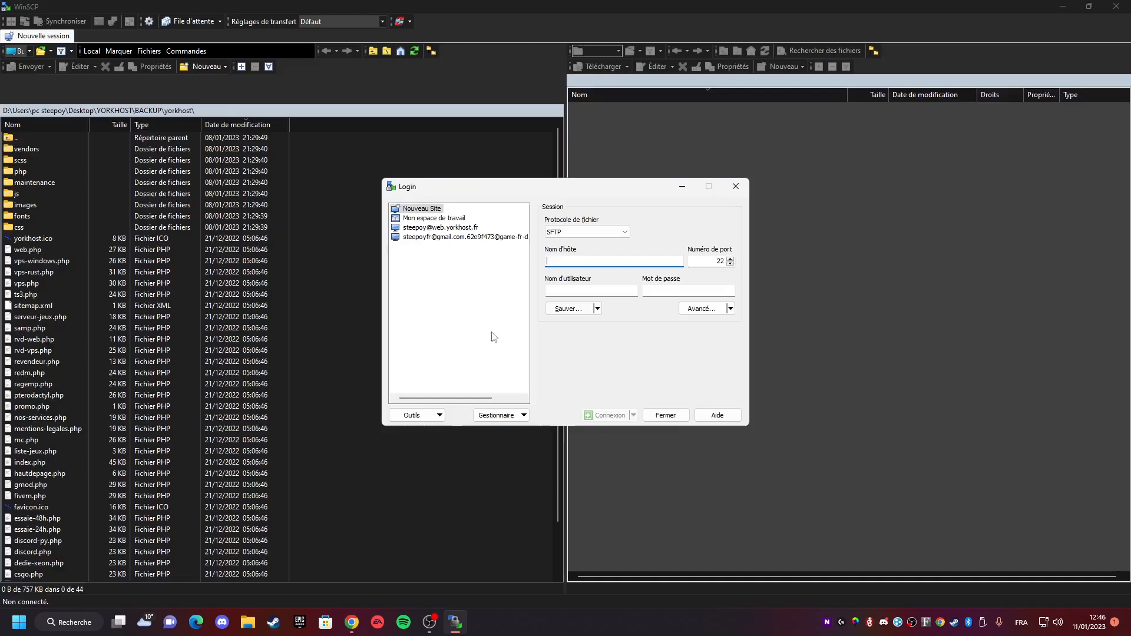
- Fill in host game-fr-d-2.yorkhost.fr, port 2022, the SFTP username and the account password, then connect
{"action": "key", "text": "alt+Tab"}
{"action": "left_click", "coordinate": [329, 218]}
{"action": "key", "text": "alt+Tab"}
{"action": "type", "text": "game-fr-d-2.yorkhost.fr"}
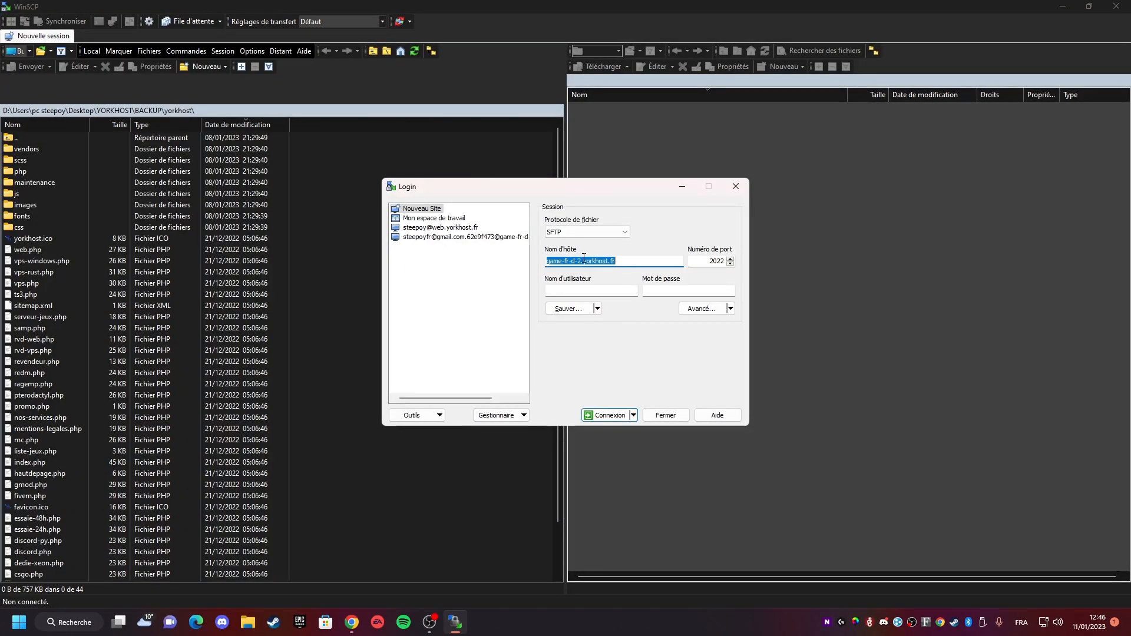
{"action": "key", "text": "alt+Tab"}
{"action": "left_click", "coordinate": [361, 292]}
{"action": "key", "text": "alt+Tab"}
{"action": "left_click", "coordinate": [600, 291]}
{"action": "key", "text": "ctrl+v"}
{"action": "key", "text": "Tab"}
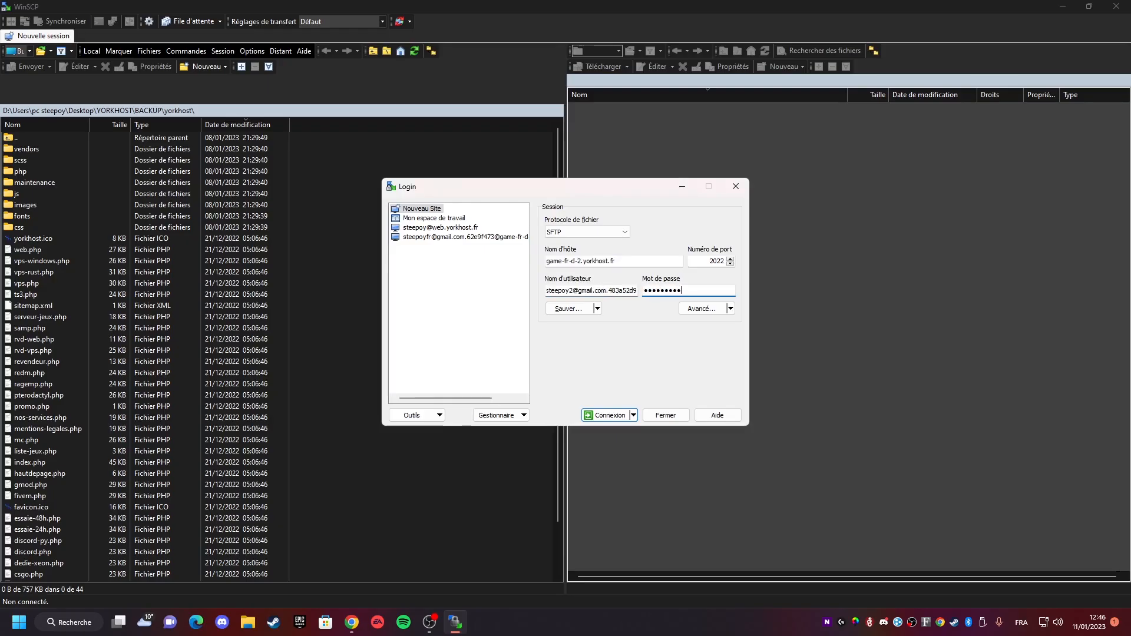
{"action": "key", "text": "Return"}
- Copy the SFTP connection address and username from the panel's SFTP details page
{"action": "key", "text": "alt+Tab"}
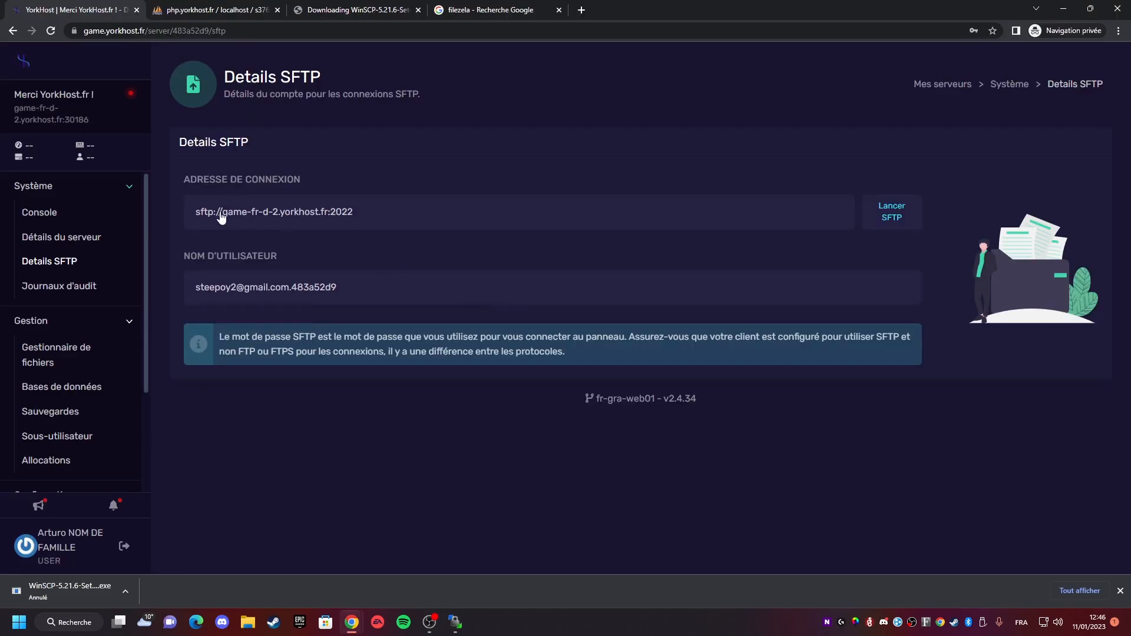
{"action": "left_click", "coordinate": [360, 174]}
{"action": "double_click", "coordinate": [204, 175]}
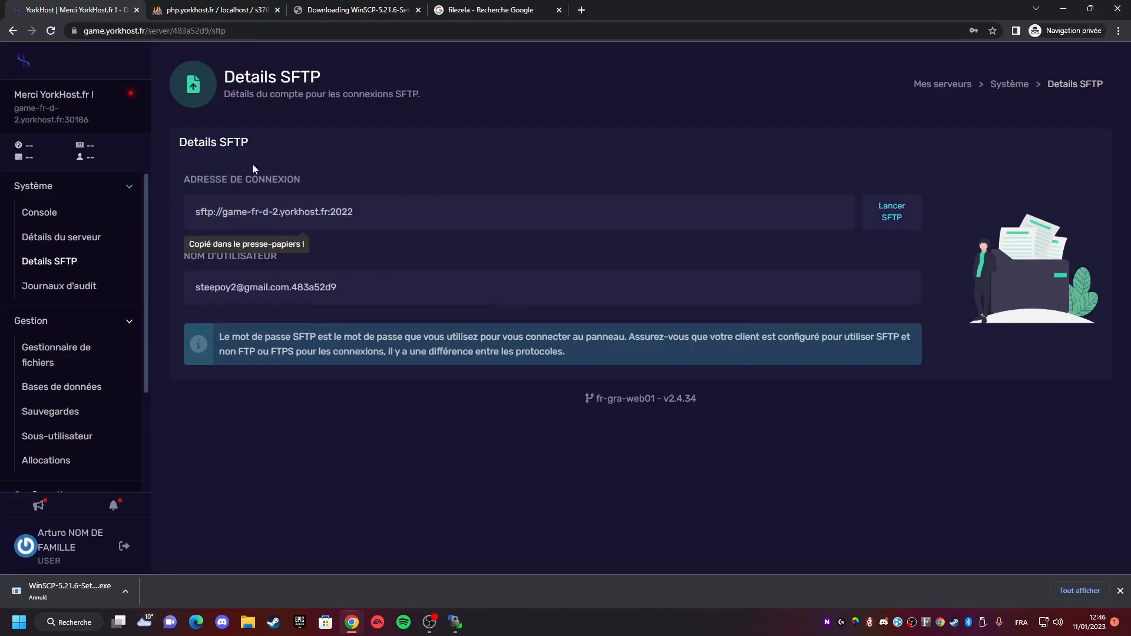
{"action": "left_click", "coordinate": [184, 189]}
{"action": "left_click_drag", "start_coordinate": [183, 190], "coordinate": [420, 217]}
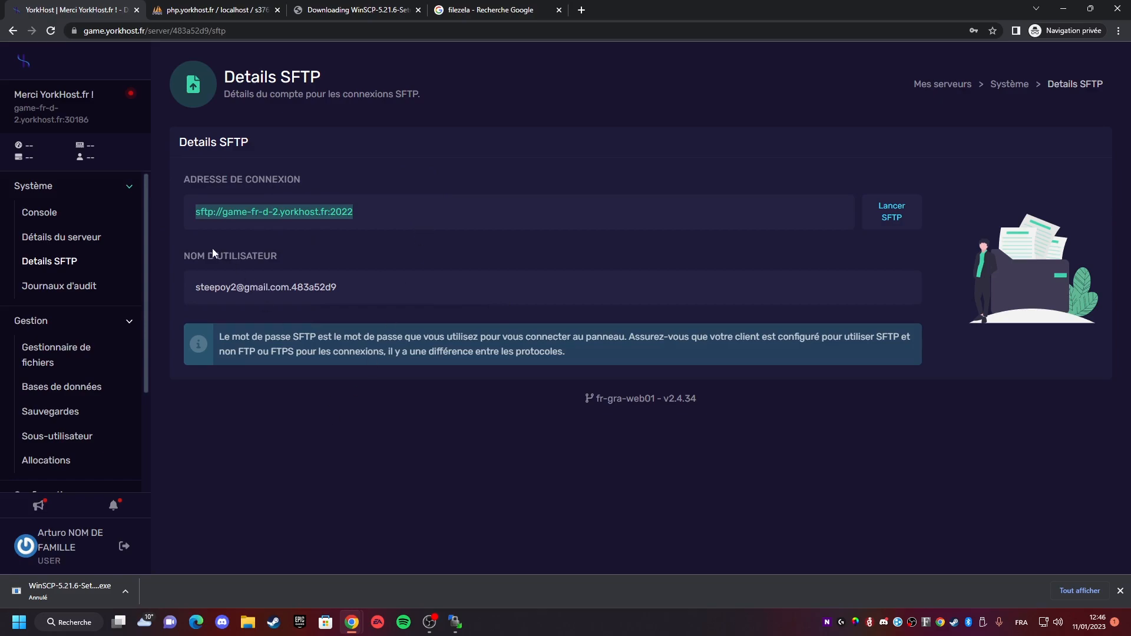
{"action": "left_click", "coordinate": [310, 297]}
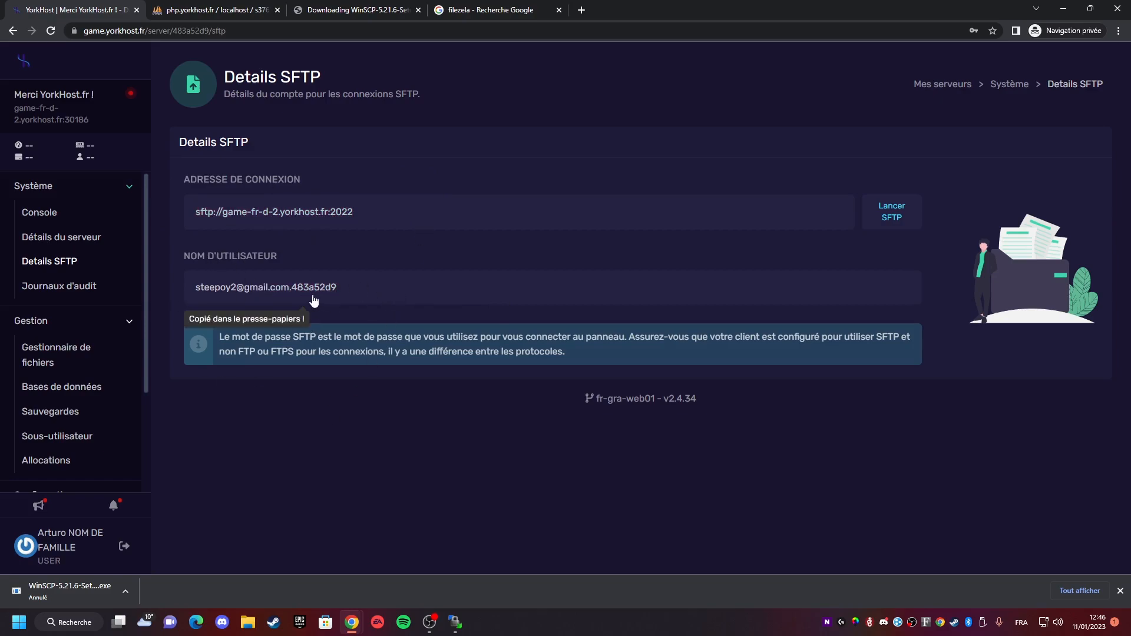
{"action": "key", "text": "alt+Tab"}
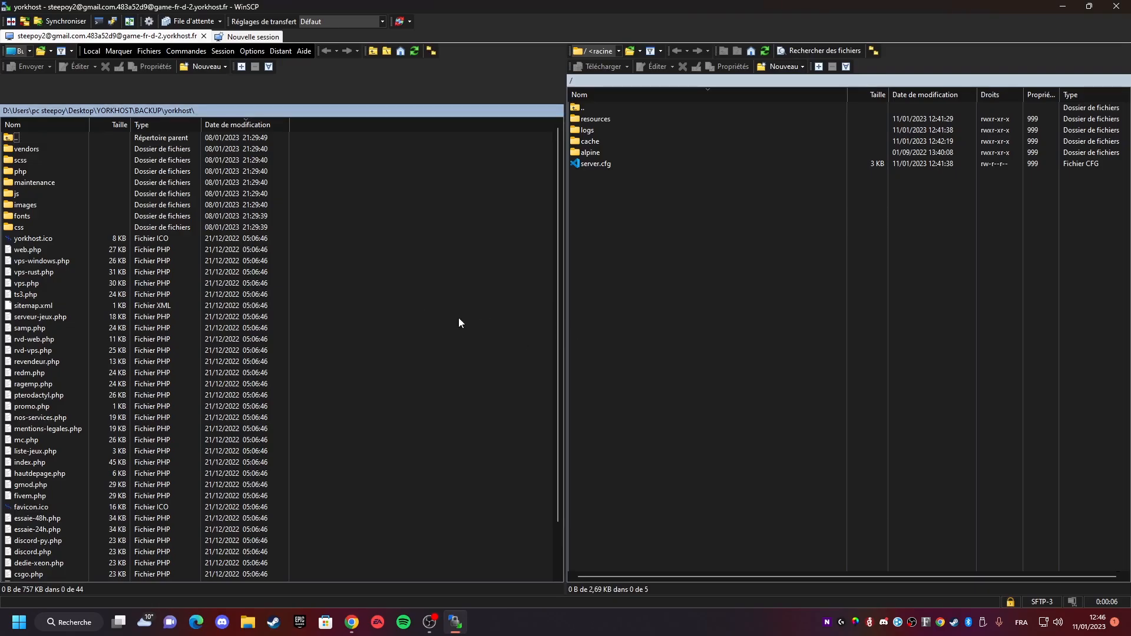
- Search the Start menu for legacy and open the esx-legacy-main (3) zip archive
{"action": "double_click", "coordinate": [641, 118]}
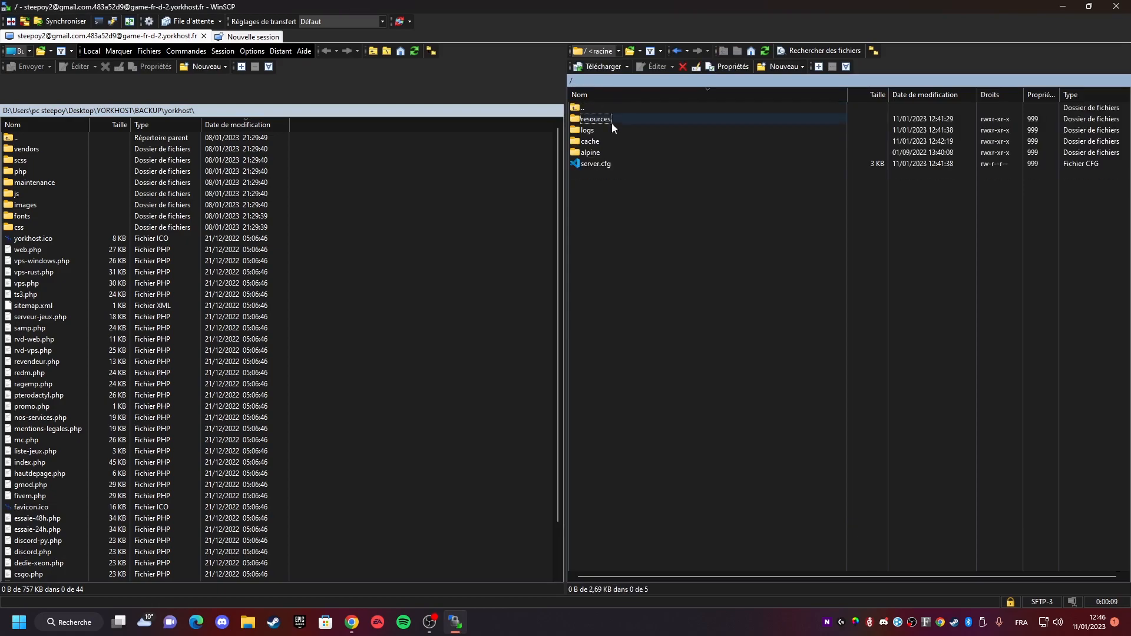
{"action": "key", "text": "alt+Tab"}
{"action": "key", "text": "alt+Tab"}
{"action": "key", "text": "super"}
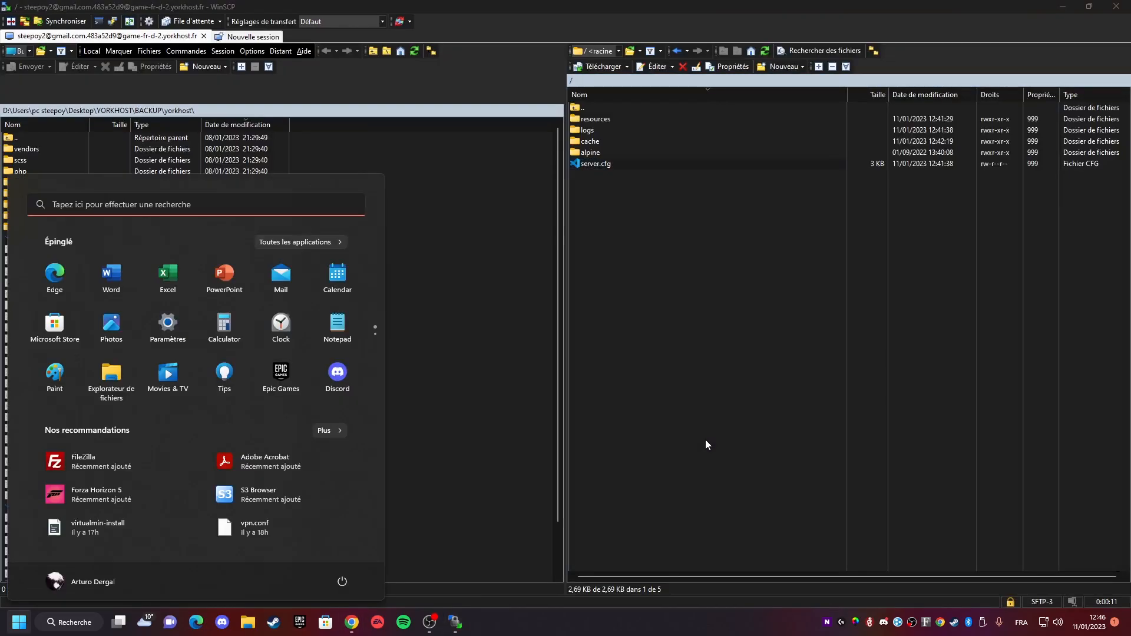
{"action": "type", "text": "es"}
{"action": "key", "text": "ctrl+a"}
{"action": "type", "text": "leh"}
{"action": "key", "text": "BackSpace"}
{"action": "type", "text": "gacy"}
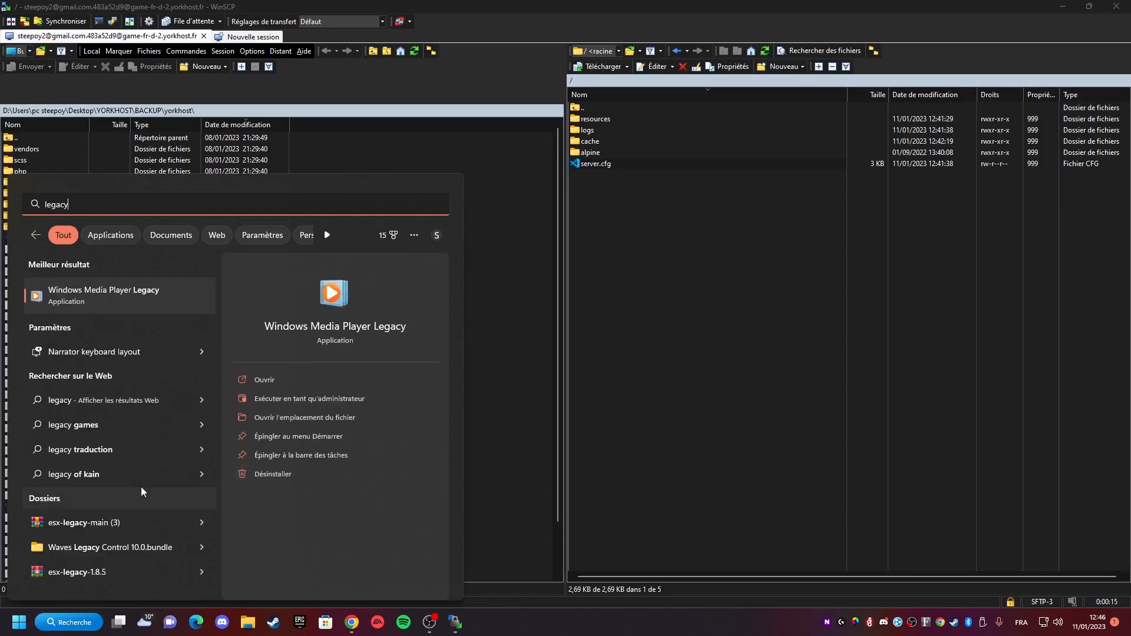
{"action": "left_click", "coordinate": [130, 518]}
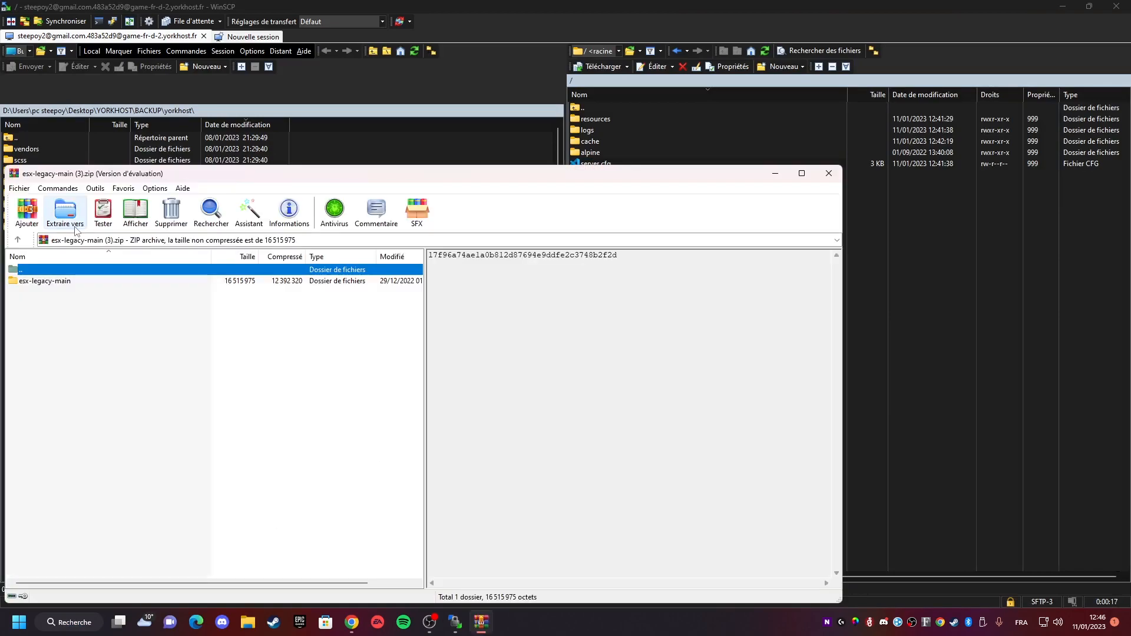
- Open the esx-legacy-main folder in the archive and look inside its [esx] folder
{"action": "double_click", "coordinate": [59, 280]}
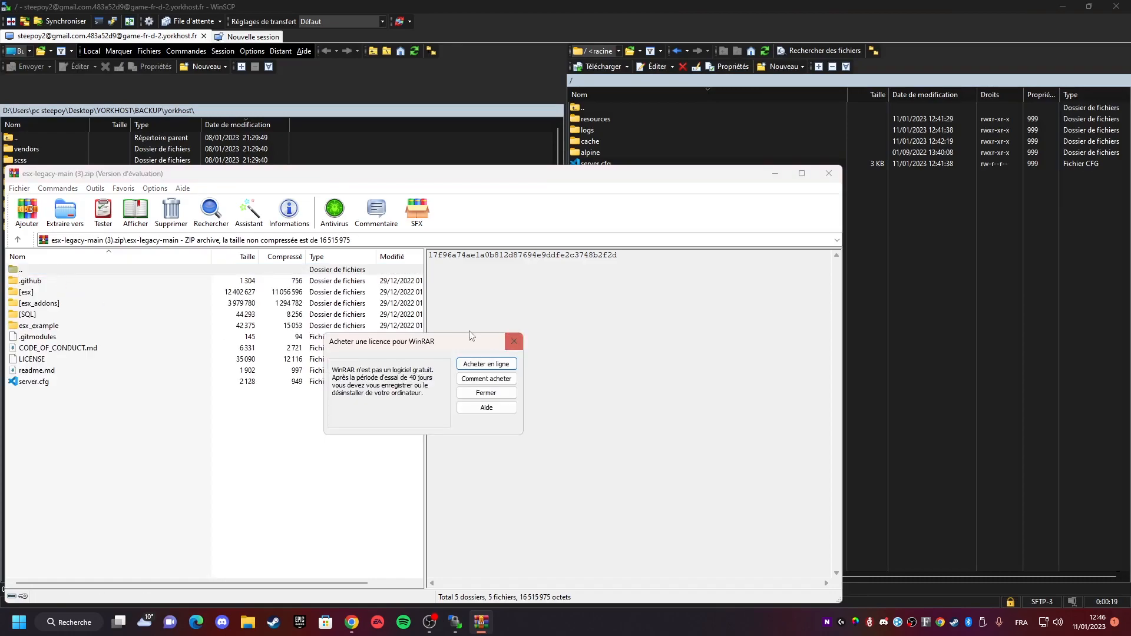
{"action": "left_click", "coordinate": [514, 341]}
{"action": "double_click", "coordinate": [36, 291]}
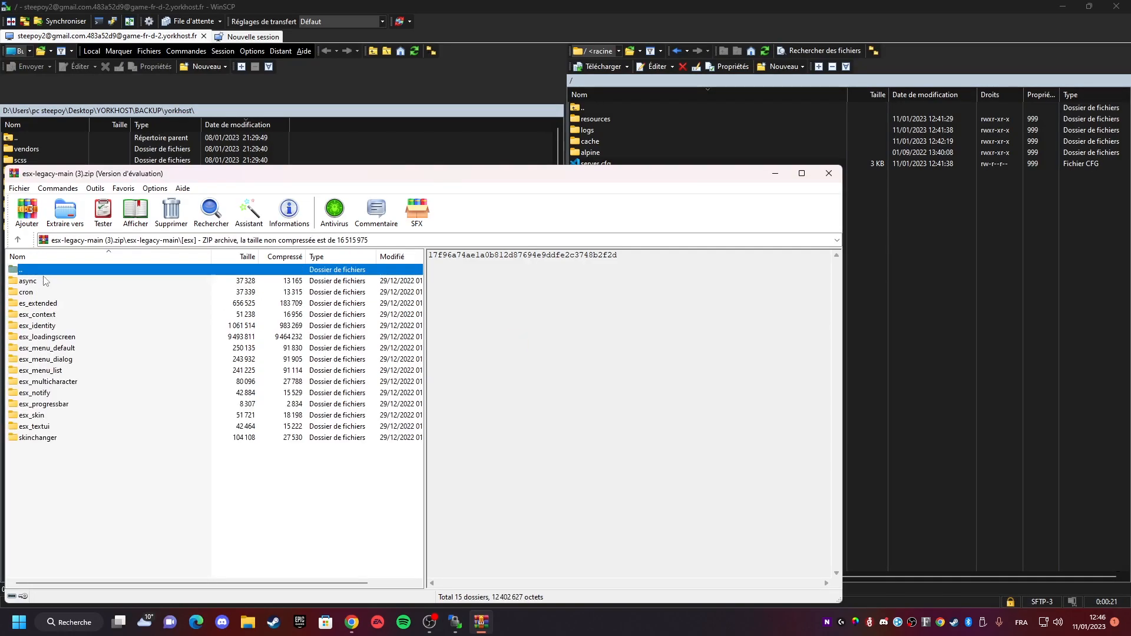
{"action": "key", "text": "BackSpace"}
- Open the server's resources folder and select the [esx], [esx_addons] and [SQL] folders in the archive
{"action": "left_click", "coordinate": [47, 301], "text": "ctrl"}
{"action": "left_click", "coordinate": [31, 317], "text": "ctrl"}
{"action": "key", "text": "alt+Tab"}
{"action": "double_click", "coordinate": [602, 120]}
{"action": "key", "text": "alt+Tab"}
{"action": "left_click_drag", "start_coordinate": [41, 303], "coordinate": [240, 323]}
{"action": "key", "text": "alt+Tab"}
{"action": "key", "text": "alt+Tab"}
{"action": "key", "text": "alt+Tab"}
{"action": "right_click", "coordinate": [615, 240]}
{"action": "left_click_drag", "start_coordinate": [626, 198], "coordinate": [619, 158]}
{"action": "key", "text": "alt+Tab"}
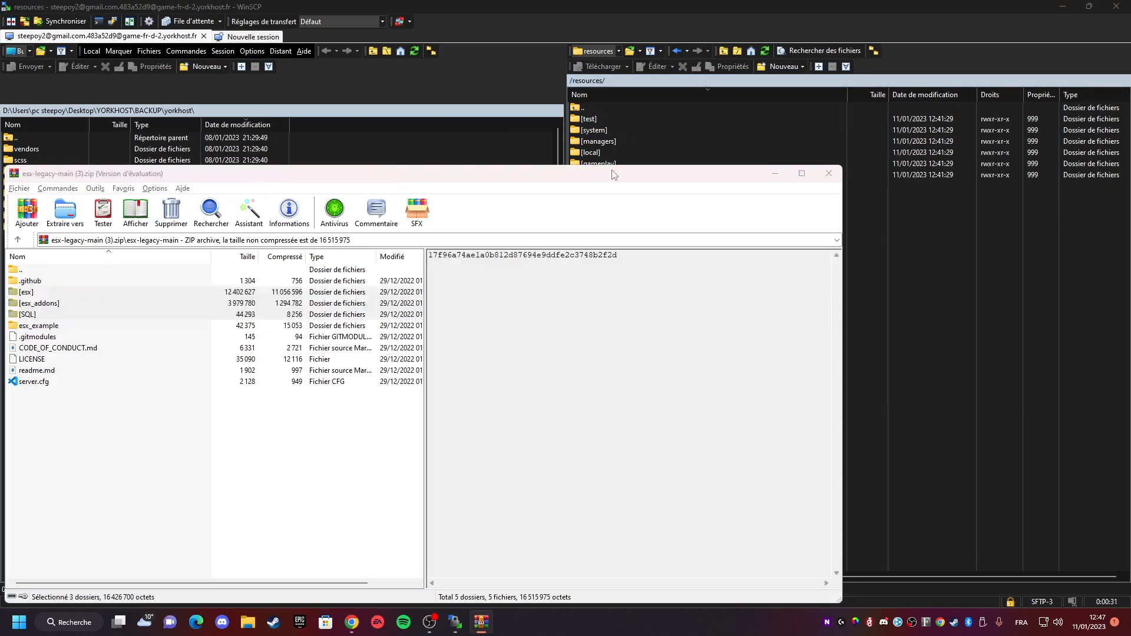
{"action": "key", "text": "alt+Tab"}
{"action": "left_click", "coordinate": [595, 121]}
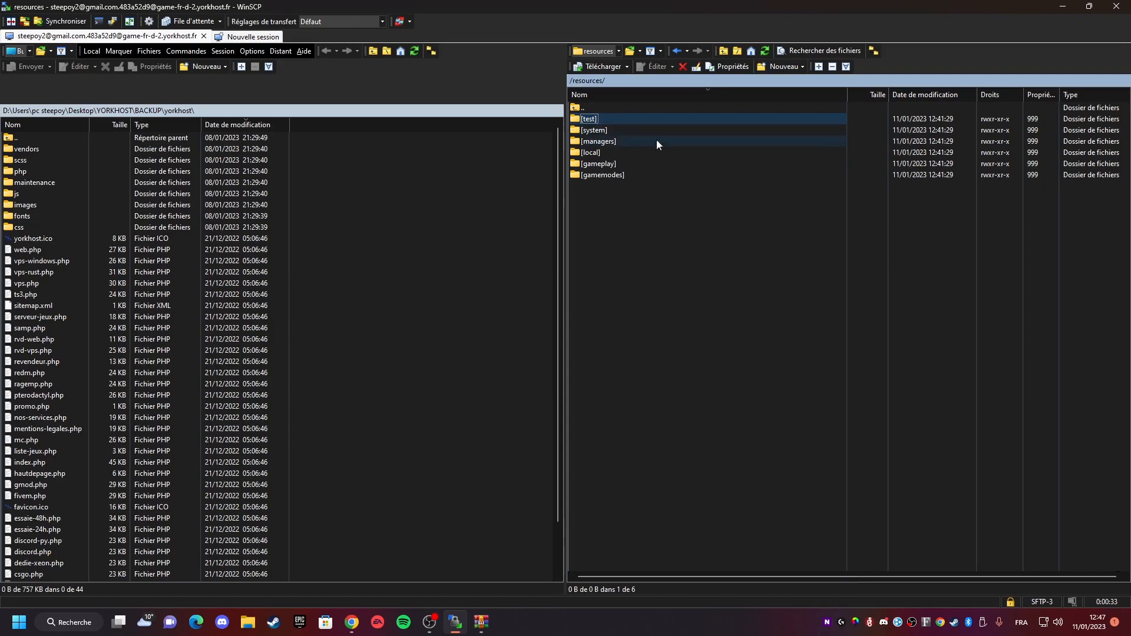
{"action": "left_click", "coordinate": [610, 177], "text": "shift"}
{"action": "left_click_drag", "start_coordinate": [610, 177], "coordinate": [570, 140]}
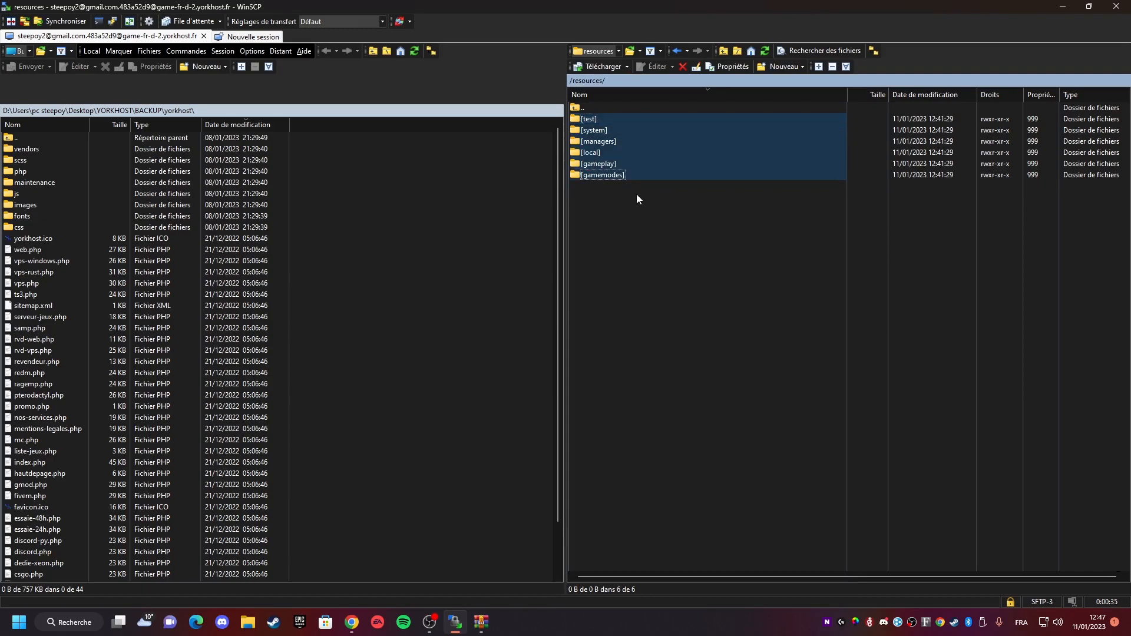
{"action": "left_click", "coordinate": [637, 199]}
{"action": "left_click", "coordinate": [596, 120]}
{"action": "left_click", "coordinate": [610, 166], "text": "ctrl"}
{"action": "left_click", "coordinate": [611, 176], "text": "ctrl"}
{"action": "left_click", "coordinate": [589, 133], "text": "ctrl"}
- Create a new folder named [LEGACY] inside the server's resources folder
{"action": "right_click", "coordinate": [680, 242]}
{"action": "mouse_move", "coordinate": [824, 313]}
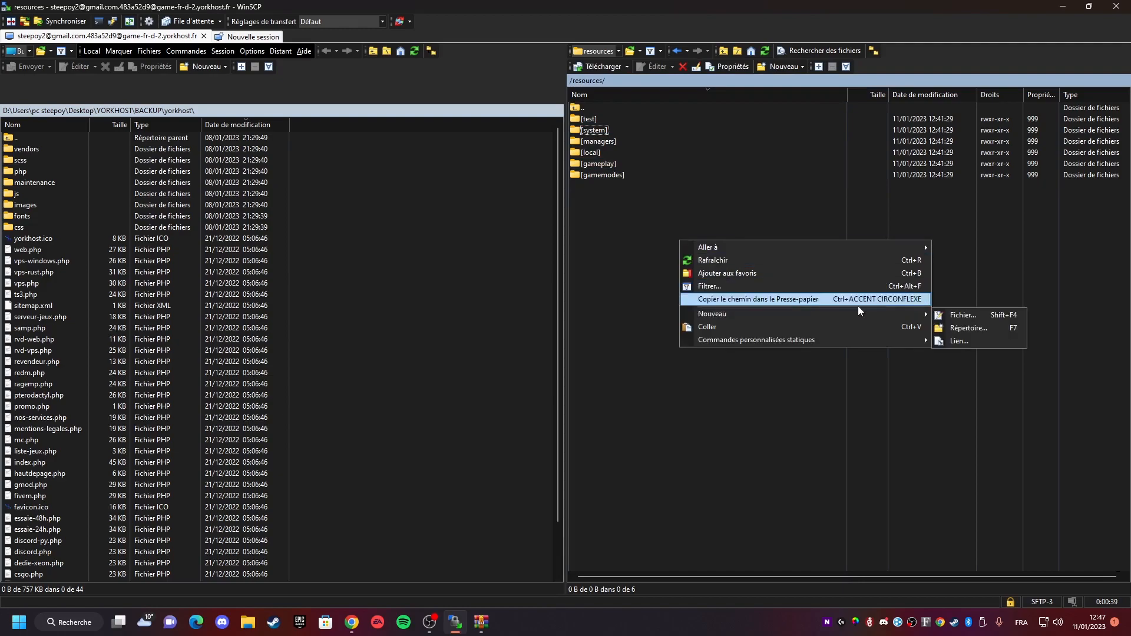
{"action": "left_click", "coordinate": [952, 327]}
{"action": "type", "text": "["}
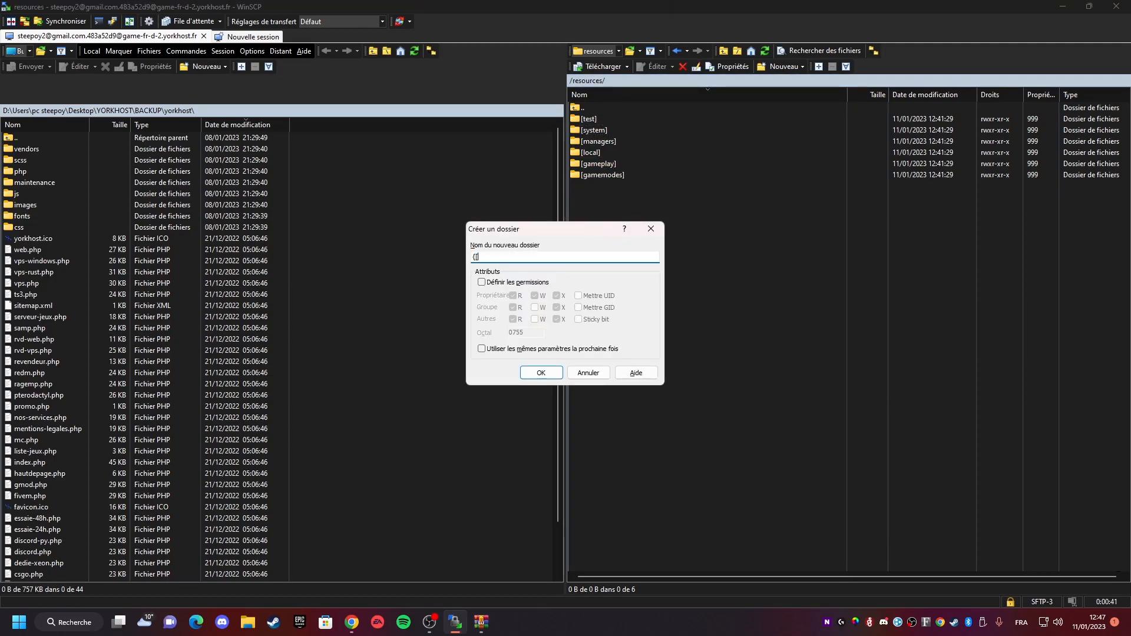
{"action": "type", "text": "LEGACY]"}
{"action": "key", "text": "Return"}
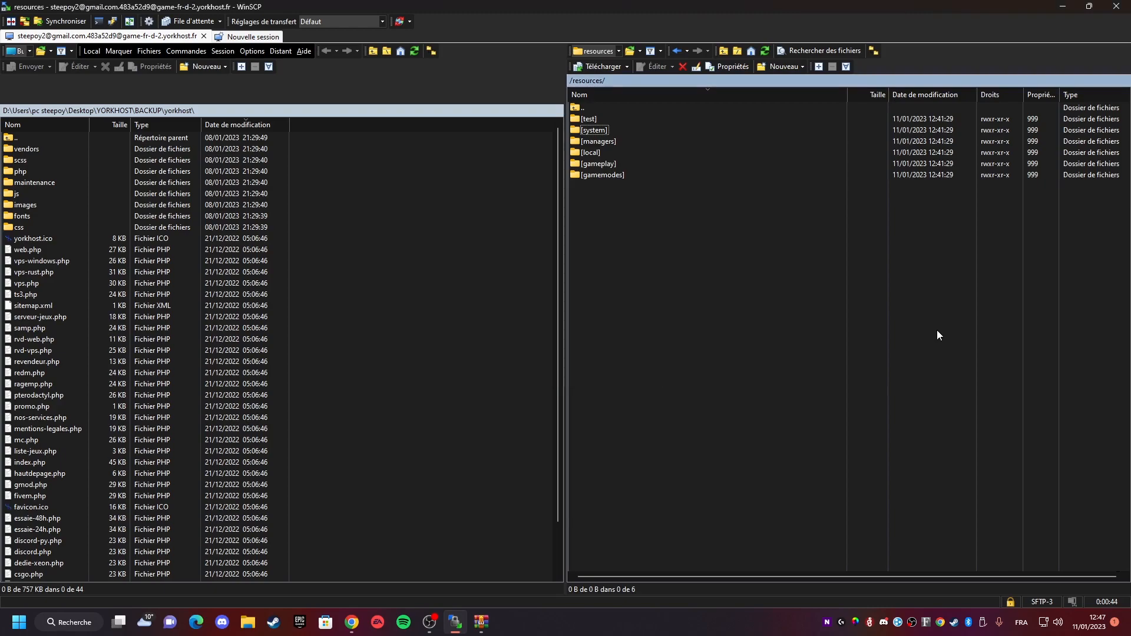
- Open the [LEGACY] folder and upload the selected archive folders into it
{"action": "double_click", "coordinate": [607, 160]}
{"action": "key", "text": "alt+Tab"}
{"action": "left_click_drag", "start_coordinate": [52, 317], "coordinate": [899, 250]}
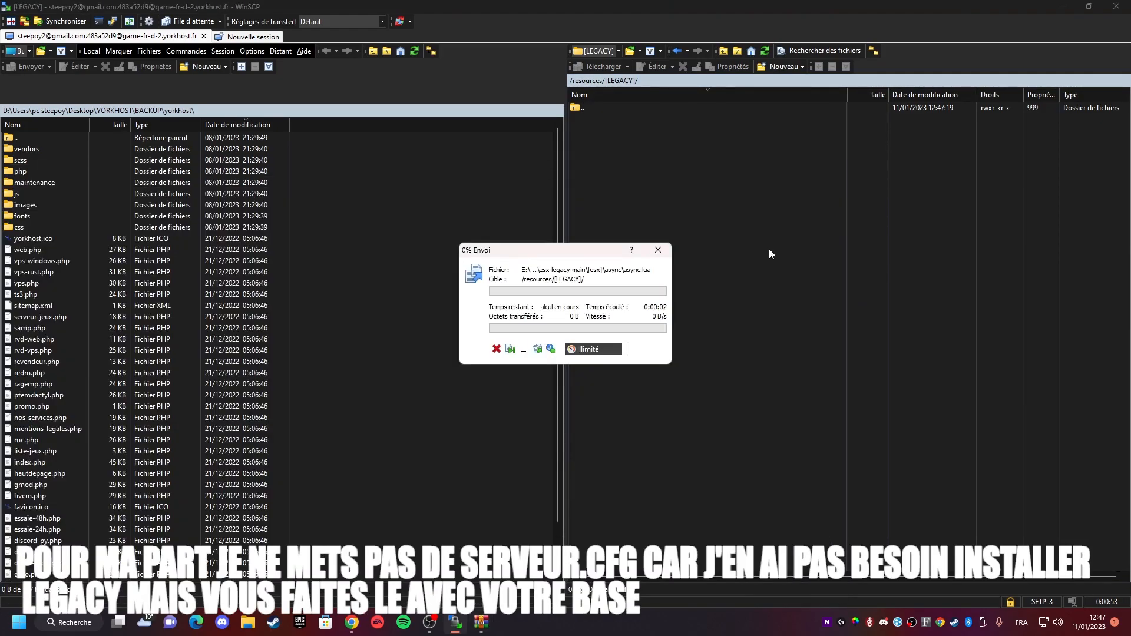
{"action": "key", "text": "alt+Tab"}
{"action": "key", "text": "alt+Tab"}
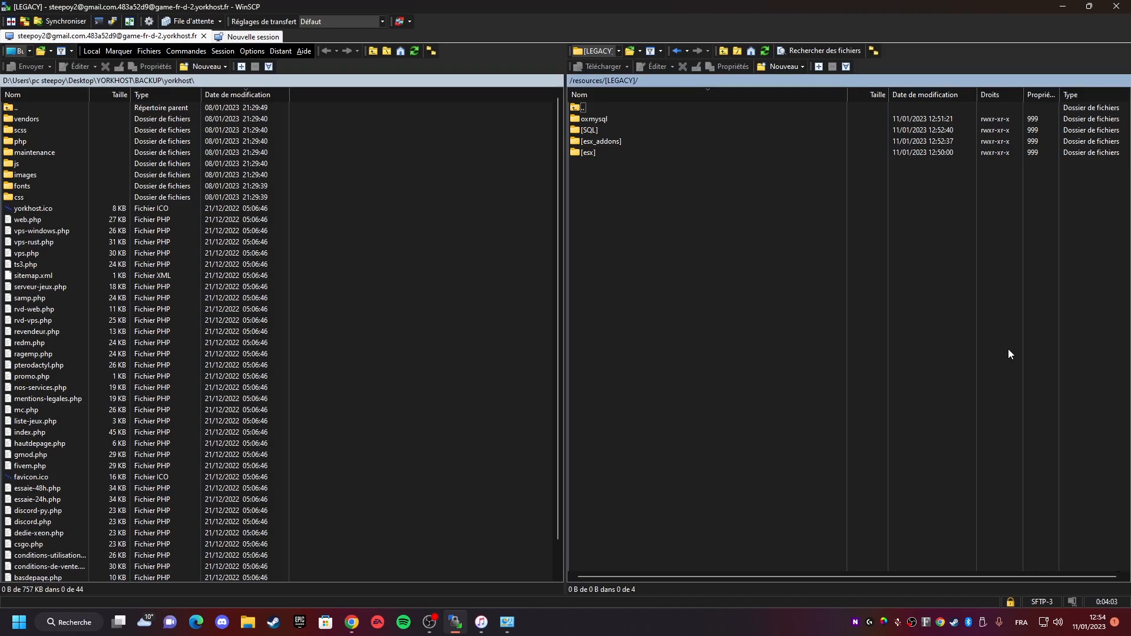
- Go back to the server's root folder and open server.cfg in the editor
{"action": "key", "text": "alt+Tab"}
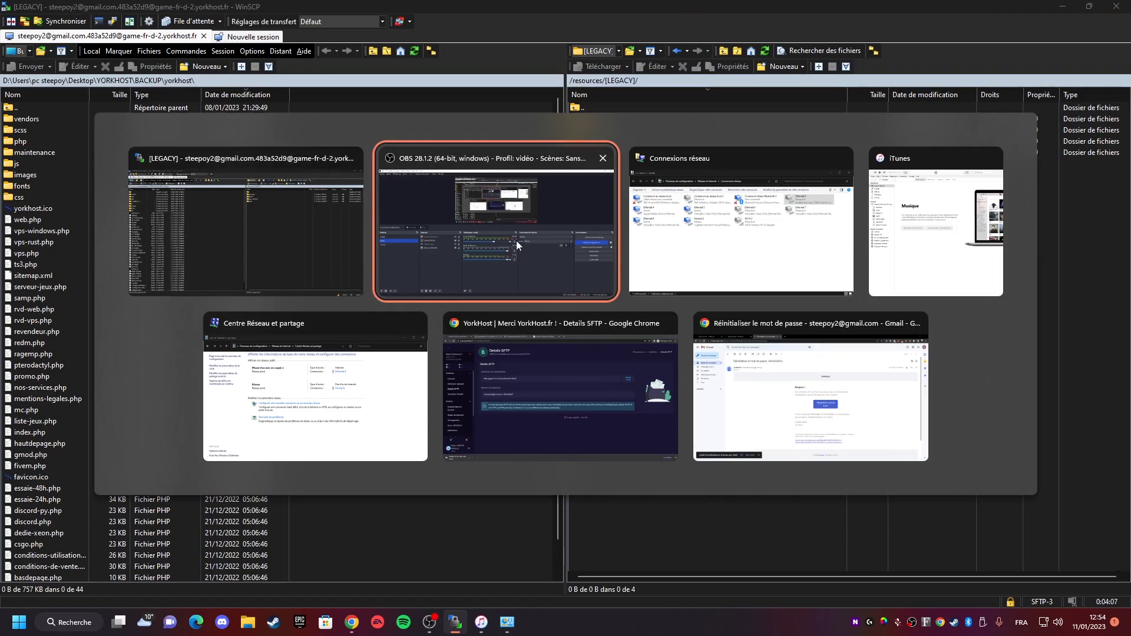
{"action": "left_click", "coordinate": [301, 214]}
{"action": "key", "text": "alt"}
{"action": "key", "text": "alt"}
{"action": "key", "text": "alt"}
{"action": "key", "text": "alt"}
{"action": "key", "text": "BackSpace"}
{"action": "key", "text": "BackSpace"}
{"action": "key", "text": "Return"}
{"action": "key", "text": "Down"}
{"action": "key", "text": "Down"}
{"action": "key", "text": "Down"}
{"action": "key", "text": "Down"}
{"action": "key", "text": "Down"}
{"action": "key", "text": "BackSpace"}
{"action": "key", "text": "Down"}
{"action": "key", "text": "Down"}
{"action": "key", "text": "Down"}
{"action": "key", "text": "Down"}
{"action": "key", "text": "Return"}
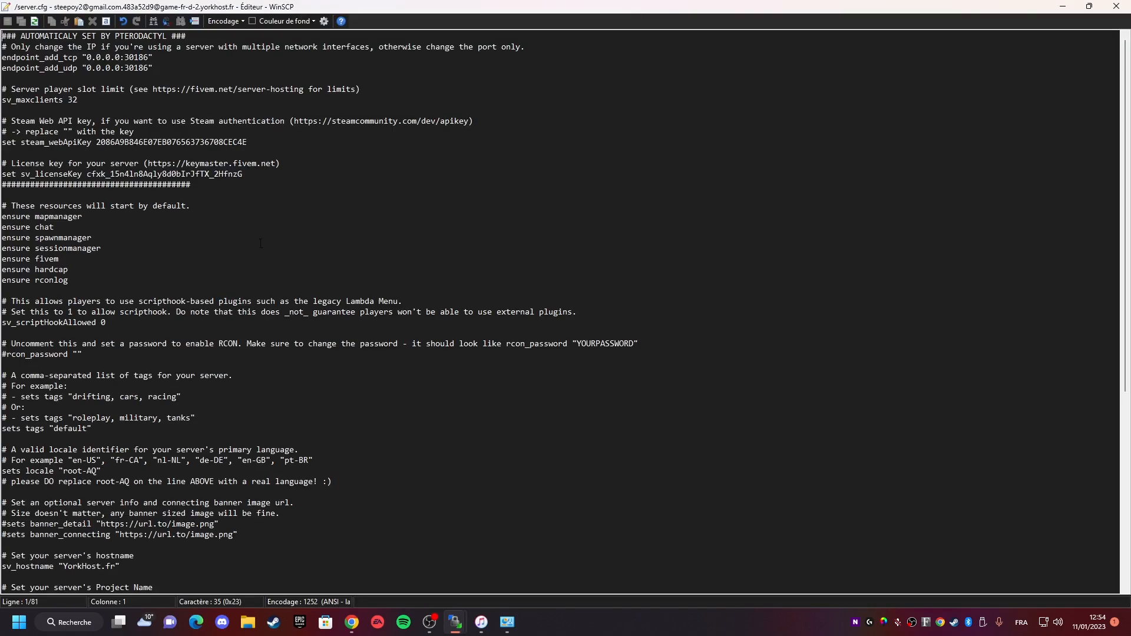
- Add the line ensure [LEGACY] after the default resources in server.cfg, save and close the editor
{"action": "left_click", "coordinate": [120, 282]}
{"action": "key", "text": "Down"}
{"action": "key", "text": "Return"}
{"action": "key", "text": "Return"}
{"action": "type", "text": "ensure [LEGACY]"}
{"action": "key", "text": "ctrl+s"}
{"action": "key", "text": "Return"}
{"action": "key", "text": "ctrl+s"}
{"action": "key", "text": "Escape"}
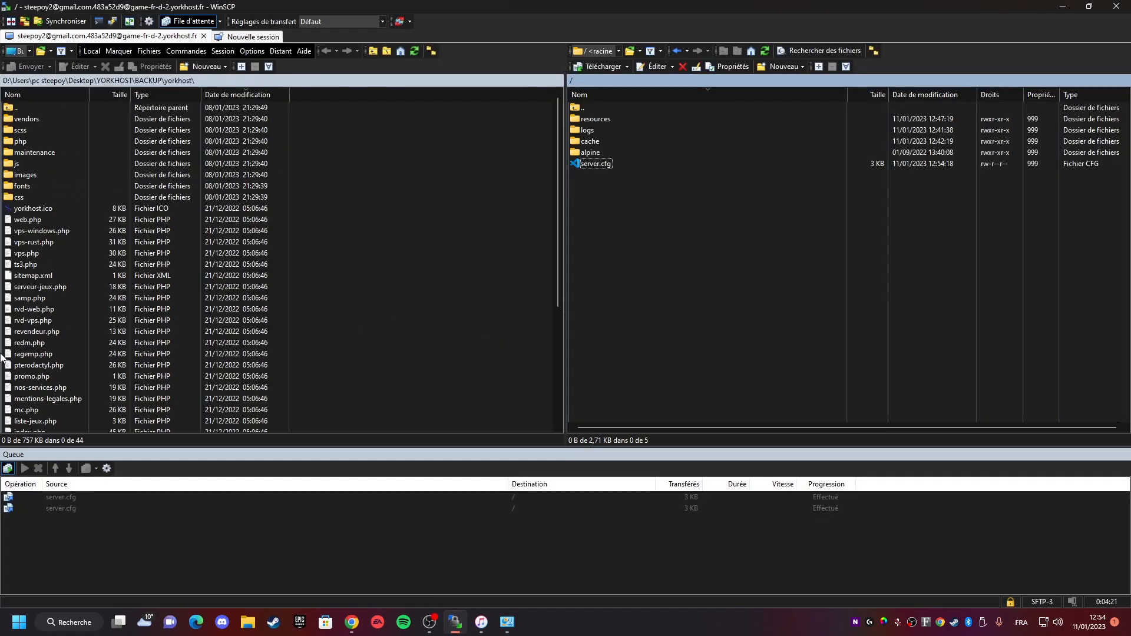
- Reopen server.cfg briefly and browse the resources folder to check the [LEGACY] folder
{"action": "double_click", "coordinate": [604, 165]}
{"action": "key", "text": "Escape"}
{"action": "double_click", "coordinate": [594, 120]}
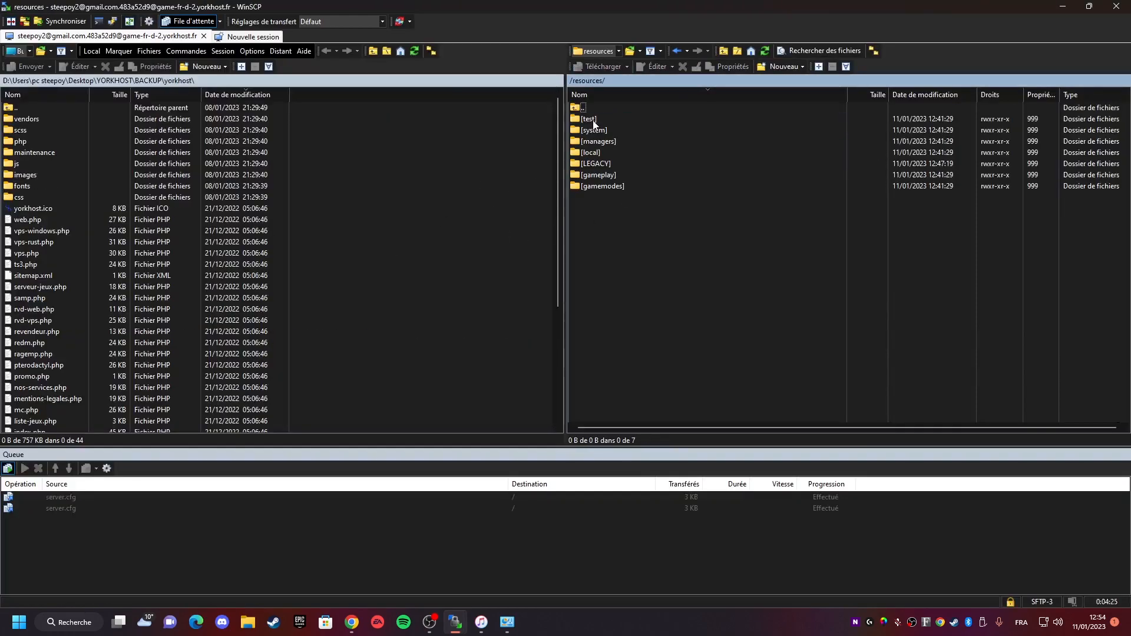
{"action": "key", "text": "alt+Tab"}
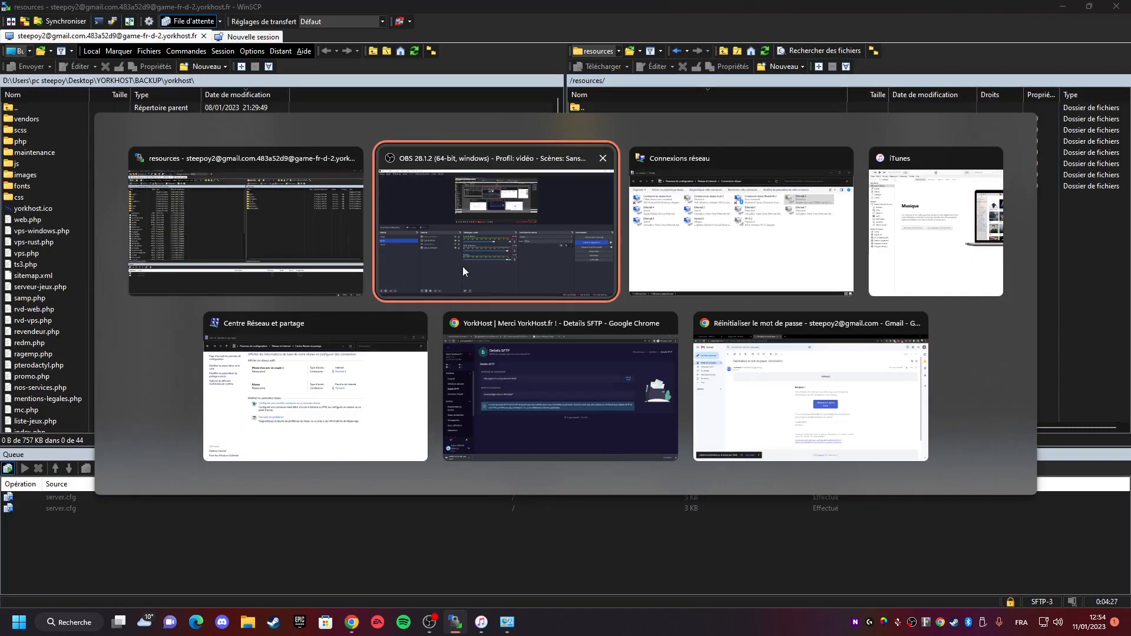
{"action": "left_click", "coordinate": [513, 262]}
{"action": "key", "text": "alt+Tab"}
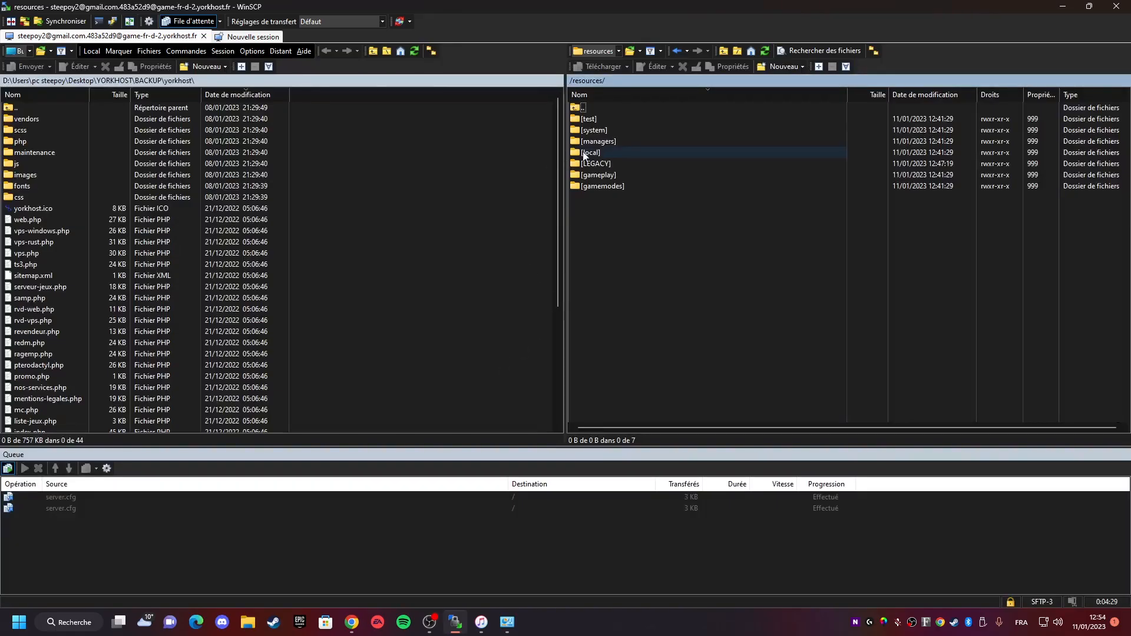
- Open the [SQL] folder inside [LEGACY] on the server to reach legacy.sql
{"action": "double_click", "coordinate": [595, 163]}
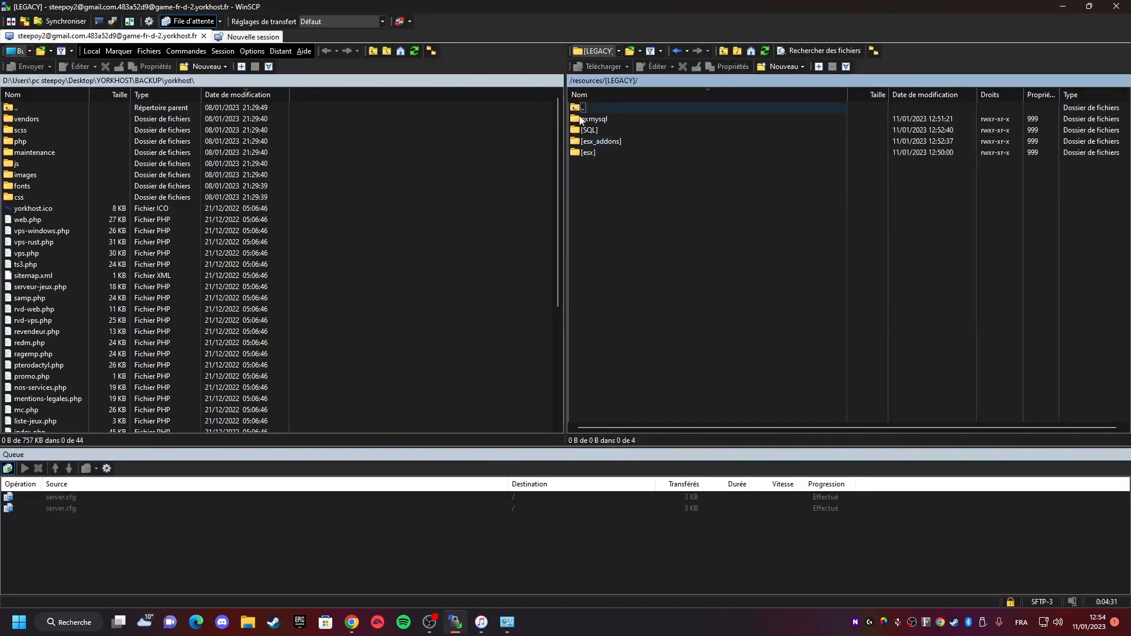
{"action": "double_click", "coordinate": [596, 120]}
{"action": "double_click", "coordinate": [599, 122]}
{"action": "key", "text": "Escape"}
{"action": "key", "text": "alt+Tab"}
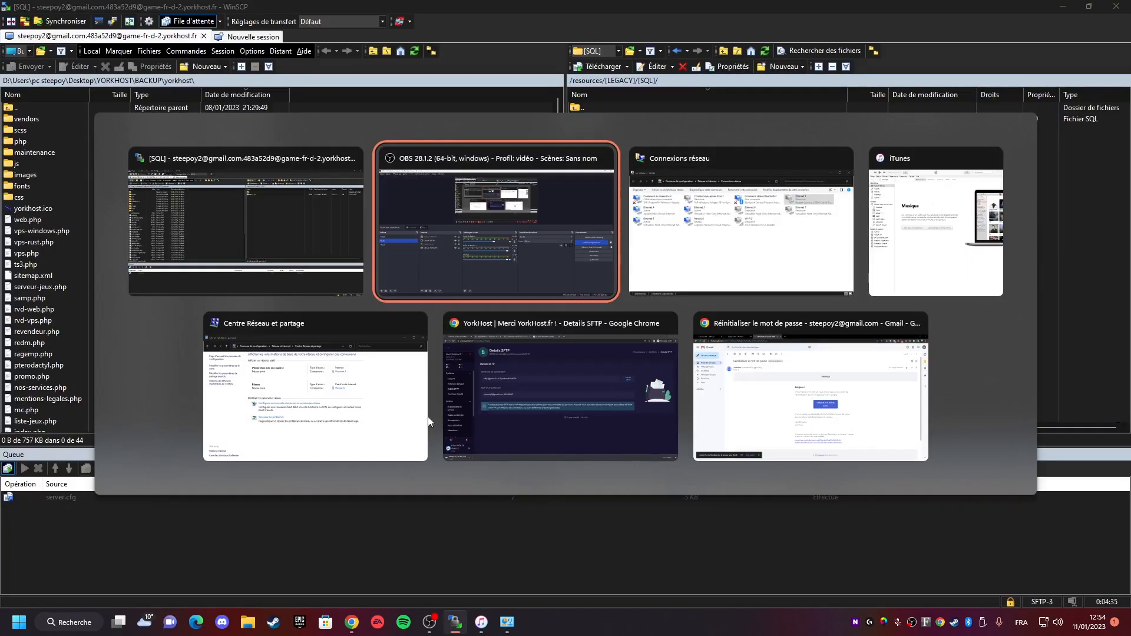
{"action": "left_click", "coordinate": [521, 383]}
{"action": "left_click", "coordinate": [232, 7]}
{"action": "key", "text": "alt+Tab"}
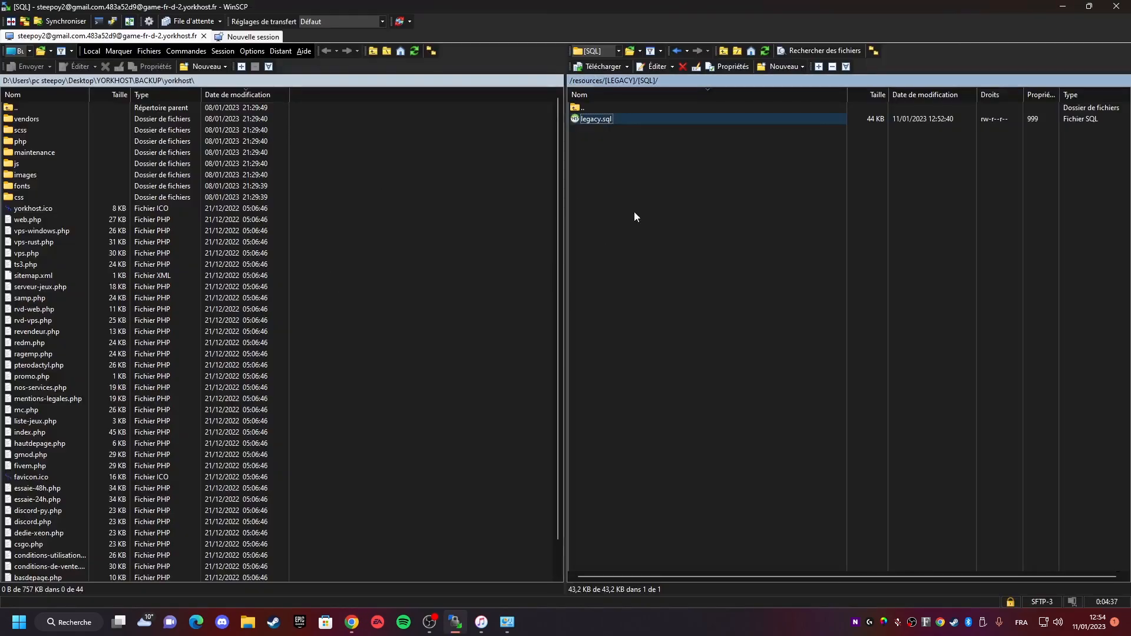
- Open the hosting panel's databases page and copy the database username
{"action": "key", "text": "alt+Tab"}
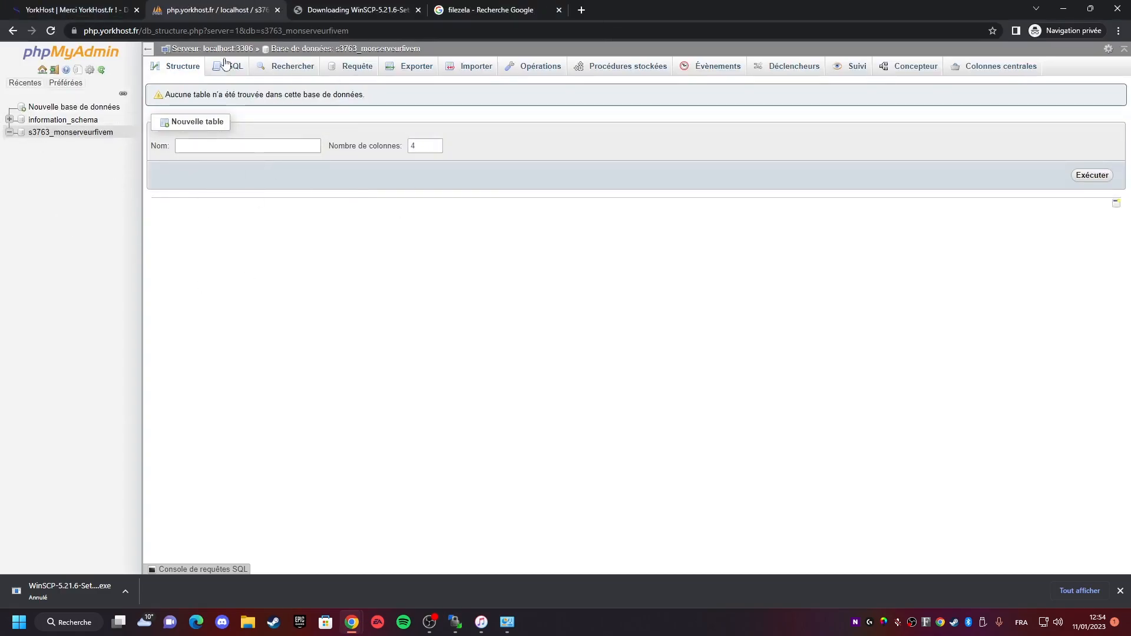
{"action": "key", "text": "ctrl+shift+Tab"}
{"action": "left_click", "coordinate": [55, 389]}
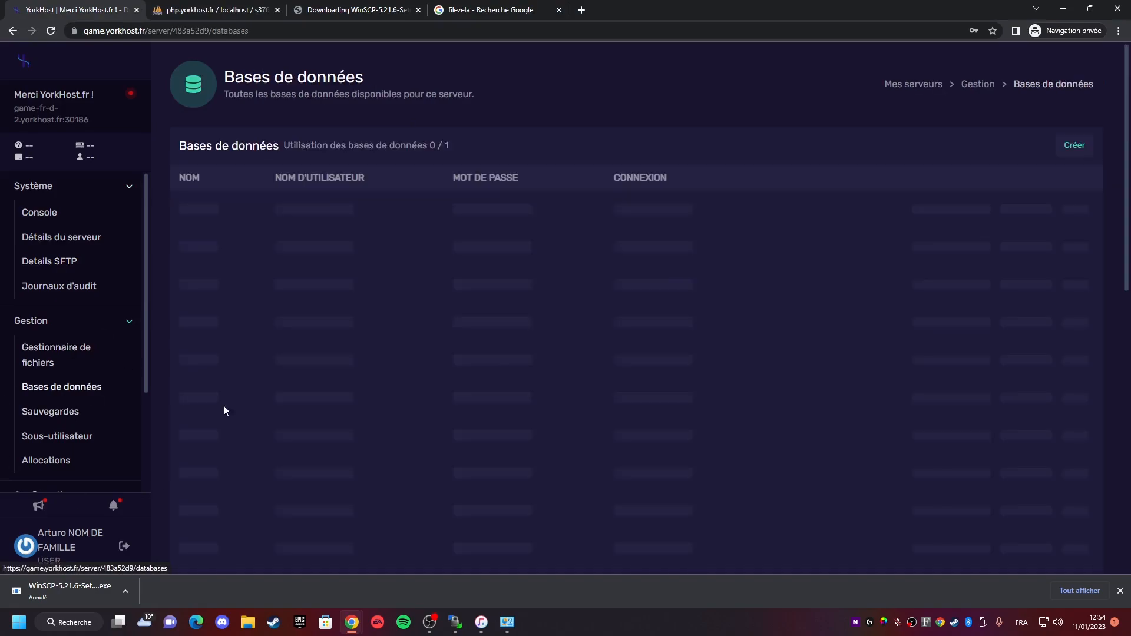
{"action": "left_click", "coordinate": [883, 225]}
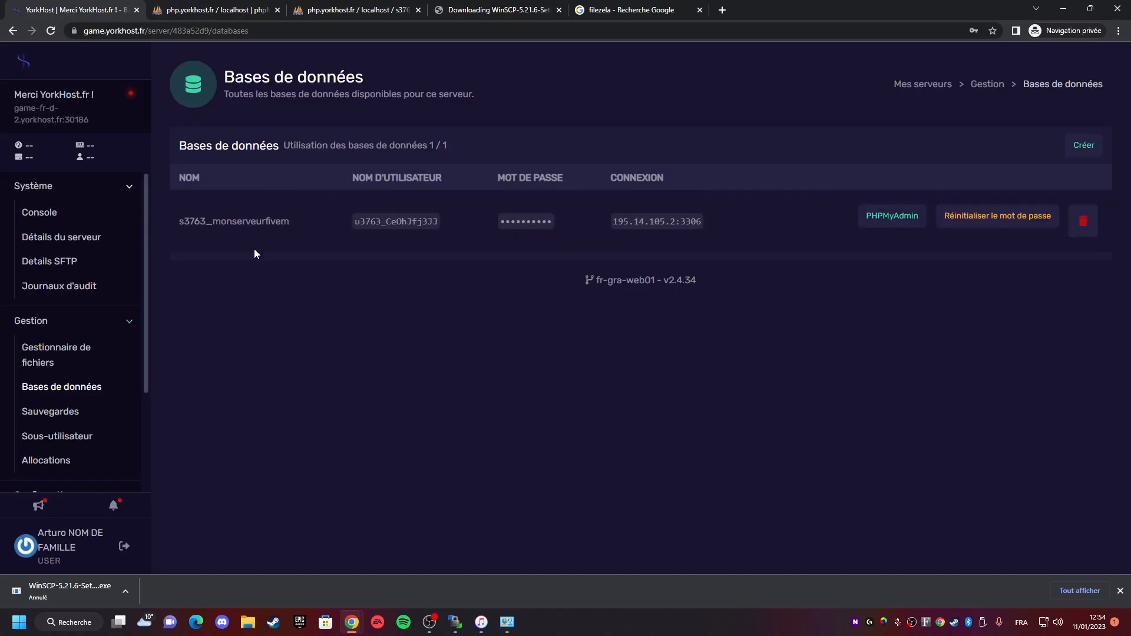
{"action": "left_click", "coordinate": [393, 222]}
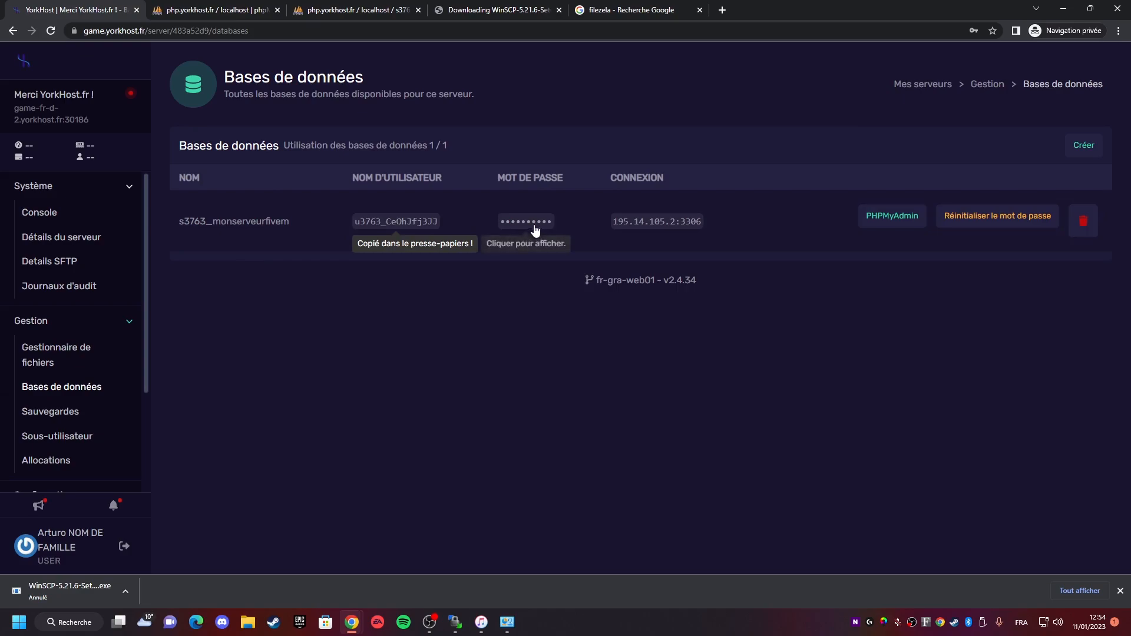
- Open the s3763_monserveurfivem database in phpMyAdmin
{"action": "left_click", "coordinate": [218, 9]}
{"action": "left_click", "coordinate": [71, 132]}
{"action": "key", "text": "super+v"}
{"action": "left_click", "coordinate": [342, 281]}
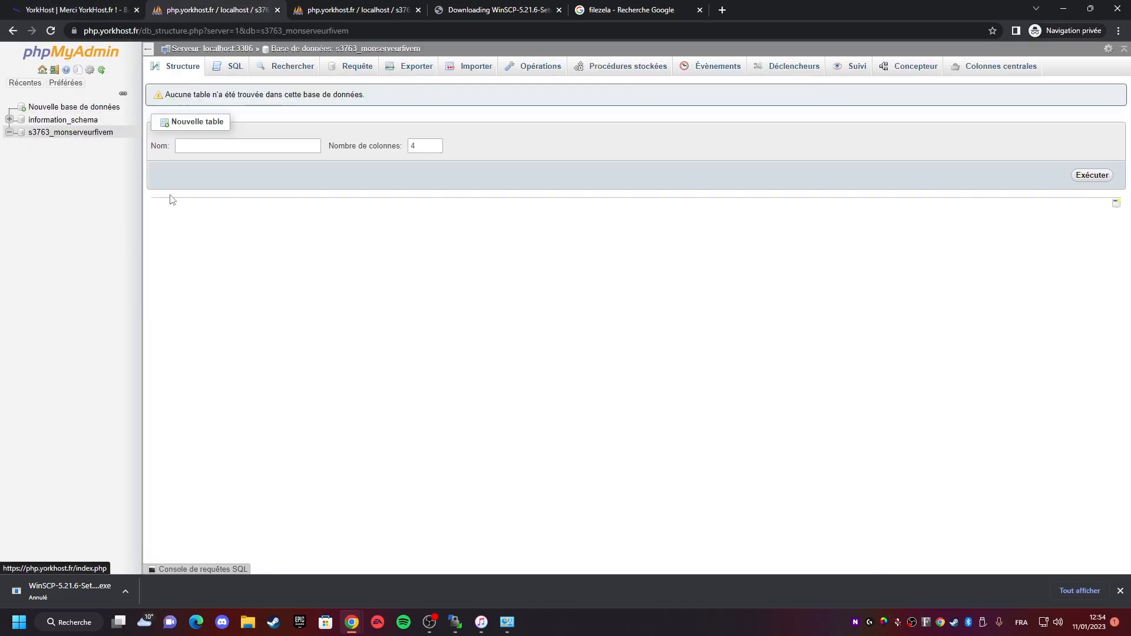
{"action": "left_click", "coordinate": [9, 120]}
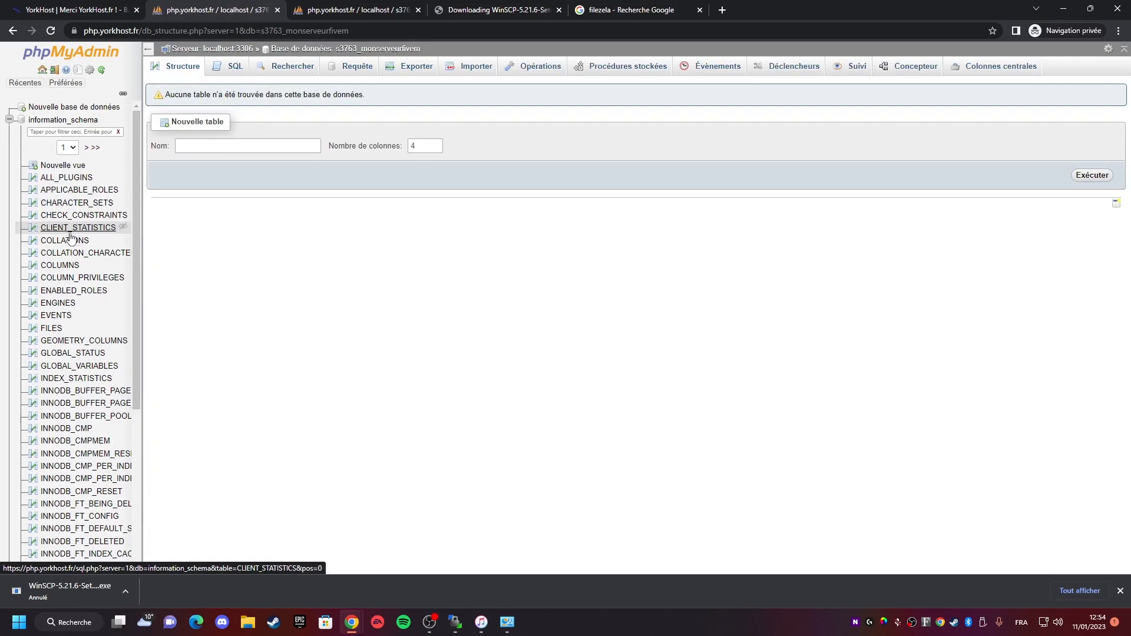
{"action": "left_click", "coordinate": [9, 120]}
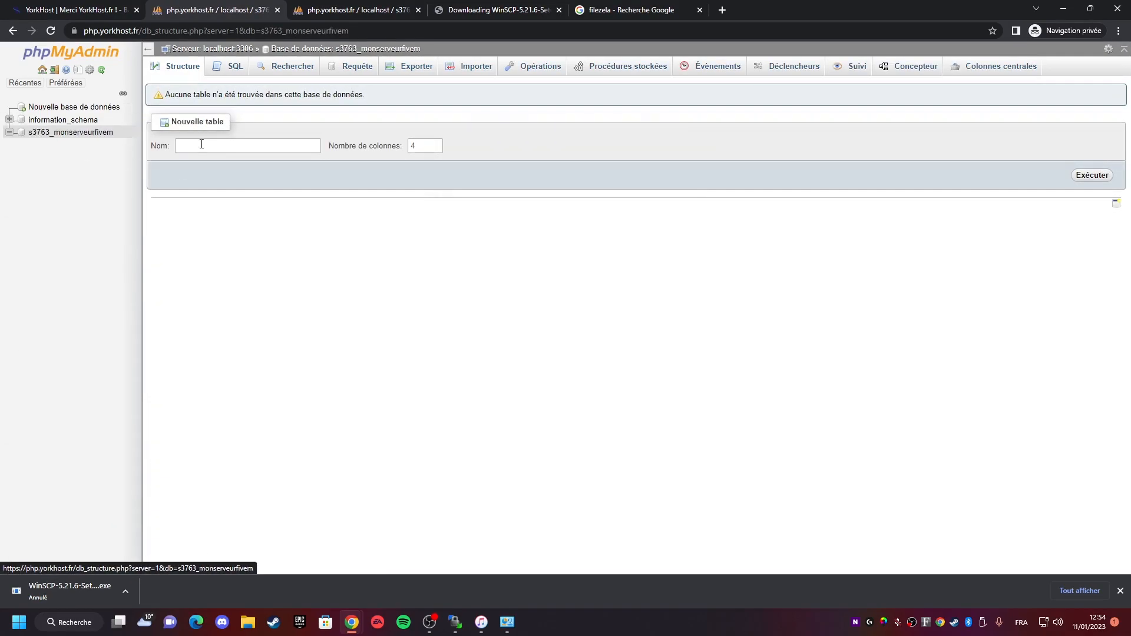
{"action": "left_click_drag", "start_coordinate": [115, 133], "coordinate": [66, 133]}
{"action": "left_click_drag", "start_coordinate": [114, 132], "coordinate": [28, 132]}
{"action": "left_click", "coordinate": [212, 107]}
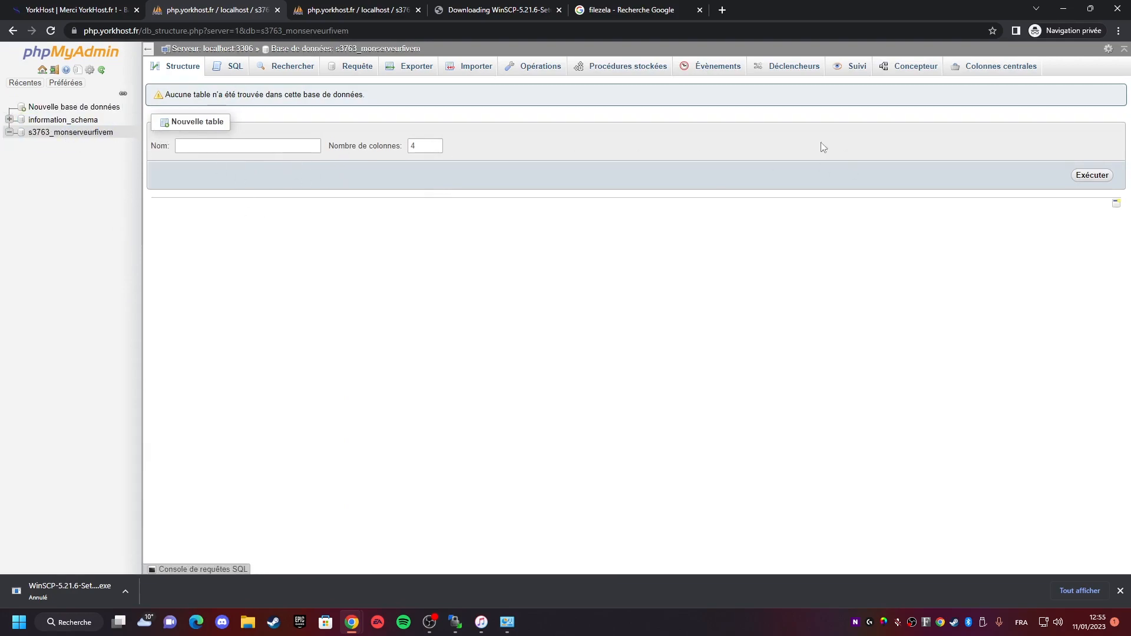
- Copy the full contents of legacy.sql from the server and paste them into the database's SQL query box
{"action": "left_click", "coordinate": [247, 68]}
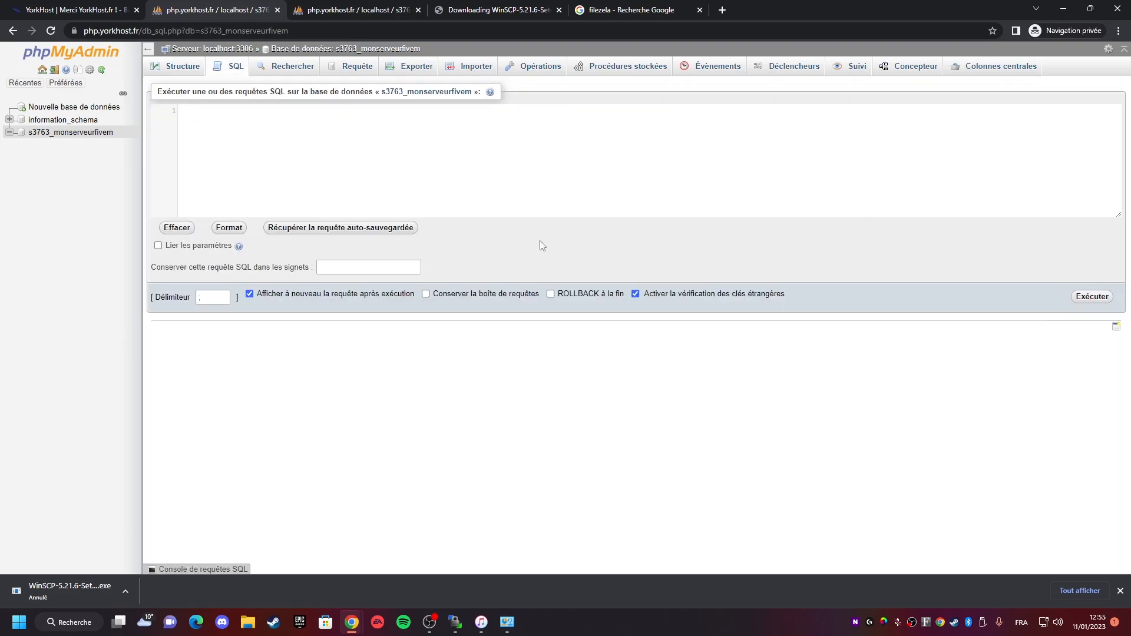
{"action": "key", "text": "alt+Tab"}
{"action": "left_click", "coordinate": [596, 119]}
{"action": "double_click", "coordinate": [596, 119]}
{"action": "key", "text": "ctrl+a"}
{"action": "key", "text": "Escape"}
{"action": "key", "text": "alt+Tab"}
{"action": "key", "text": "ctrl+v"}
{"action": "scroll", "coordinate": [356, 156], "scroll_direction": "down", "scroll_amount": 20}
{"action": "scroll", "coordinate": [352, 146], "scroll_direction": "up", "scroll_amount": 15}
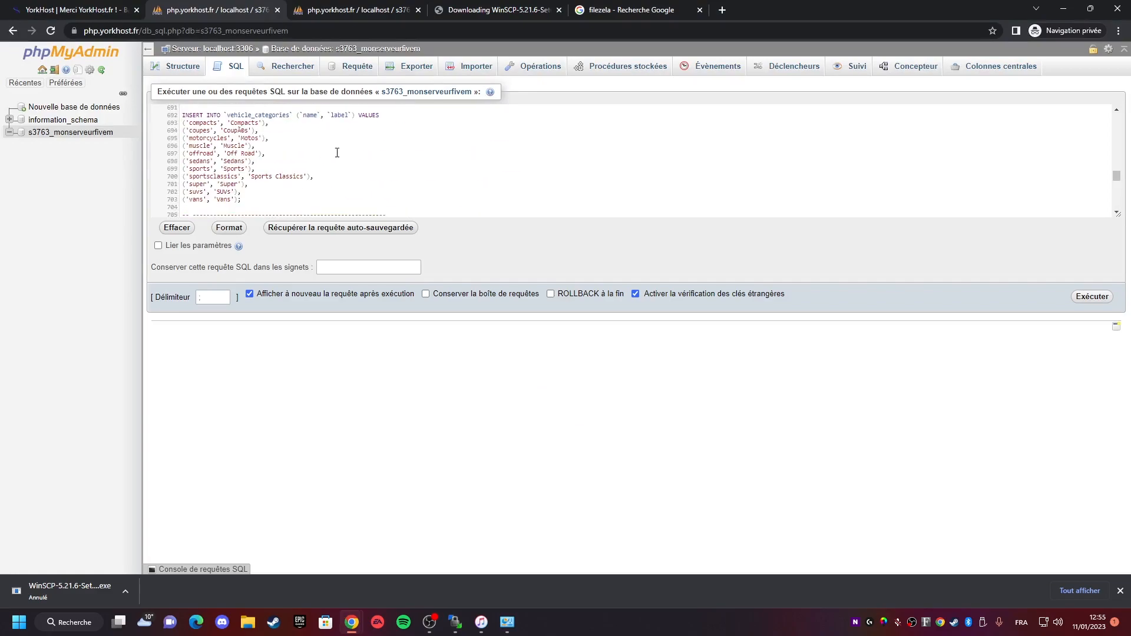
{"action": "left_click", "coordinate": [431, 71]}
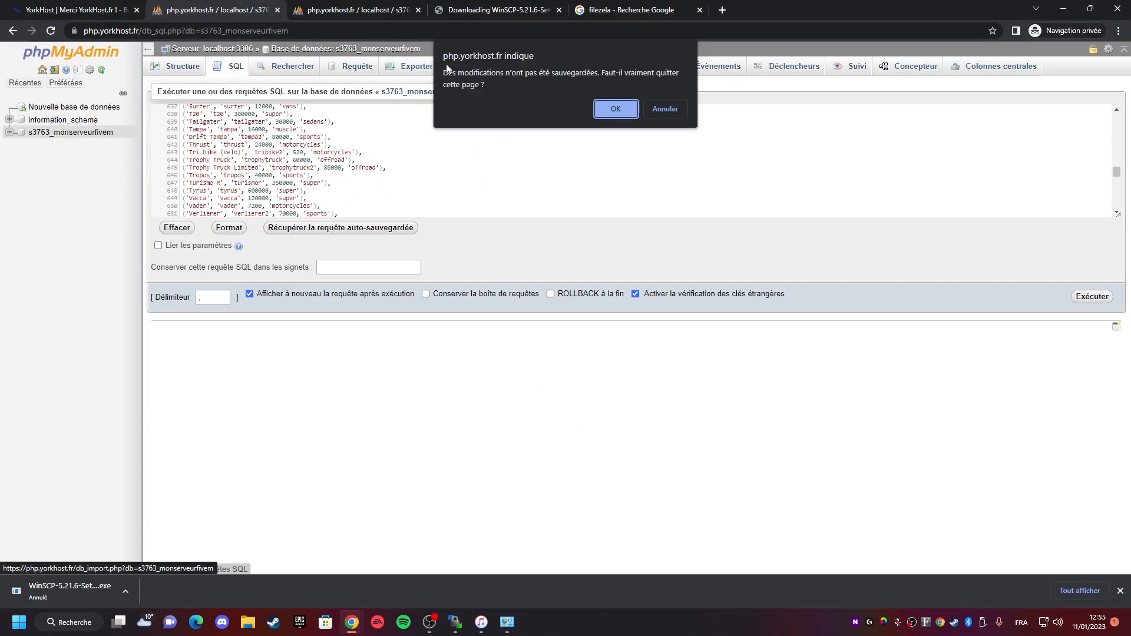
{"action": "left_click", "coordinate": [663, 106]}
{"action": "left_click", "coordinate": [486, 73]}
{"action": "left_click", "coordinate": [614, 108]}
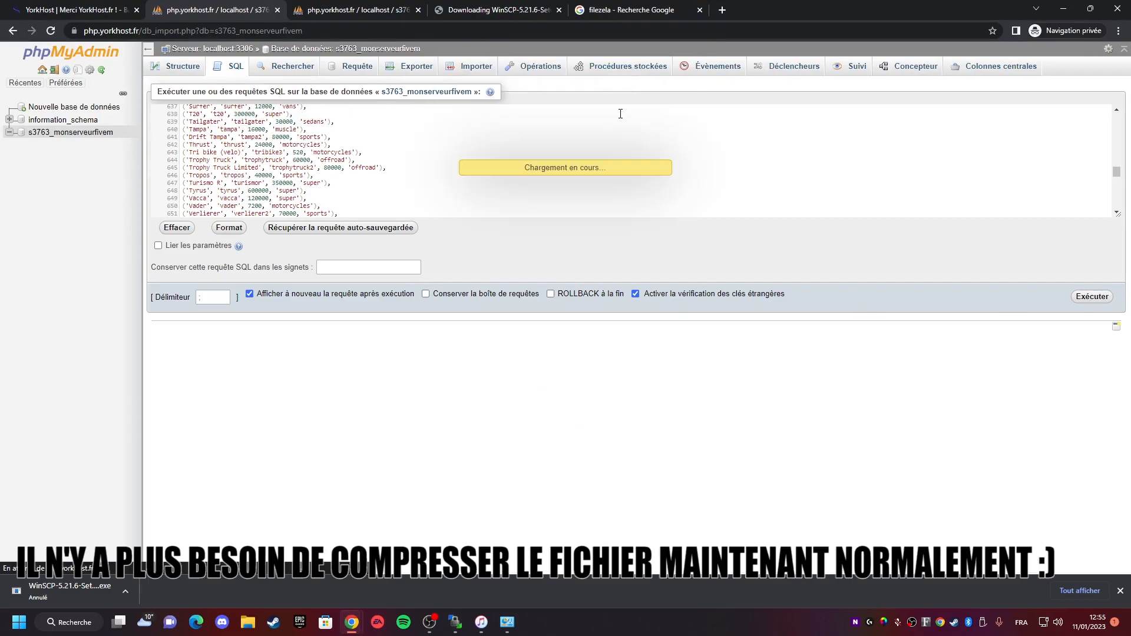
{"action": "key", "text": "super"}
{"action": "type", "text": "winrar"}
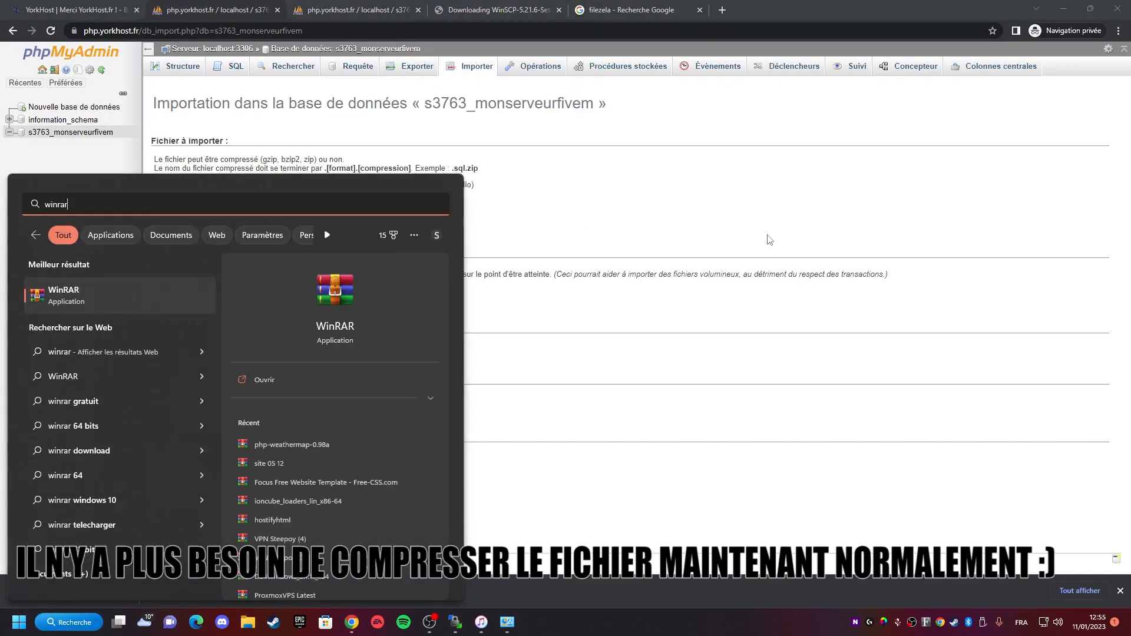
{"action": "key", "text": "Escape"}
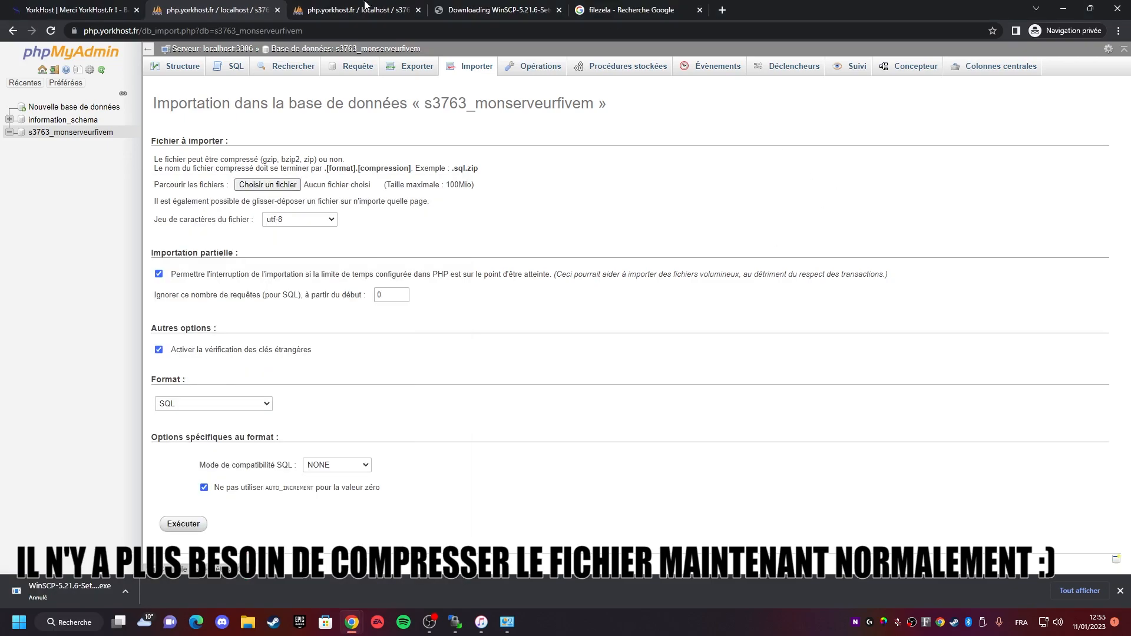
{"action": "left_click", "coordinate": [185, 71]}
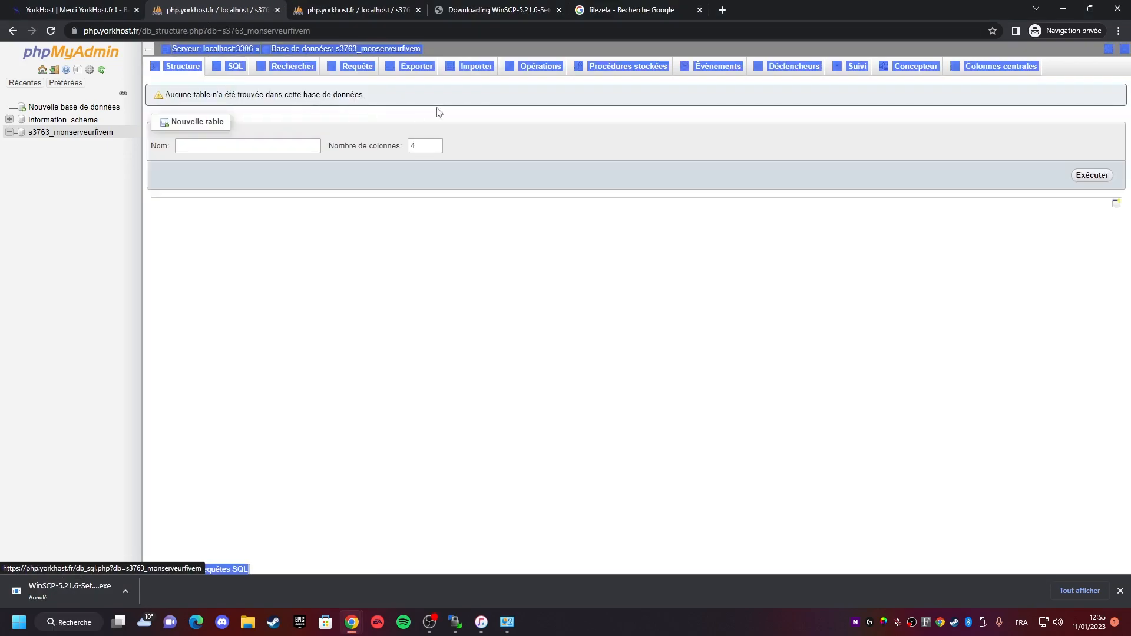
{"action": "left_click", "coordinate": [224, 68]}
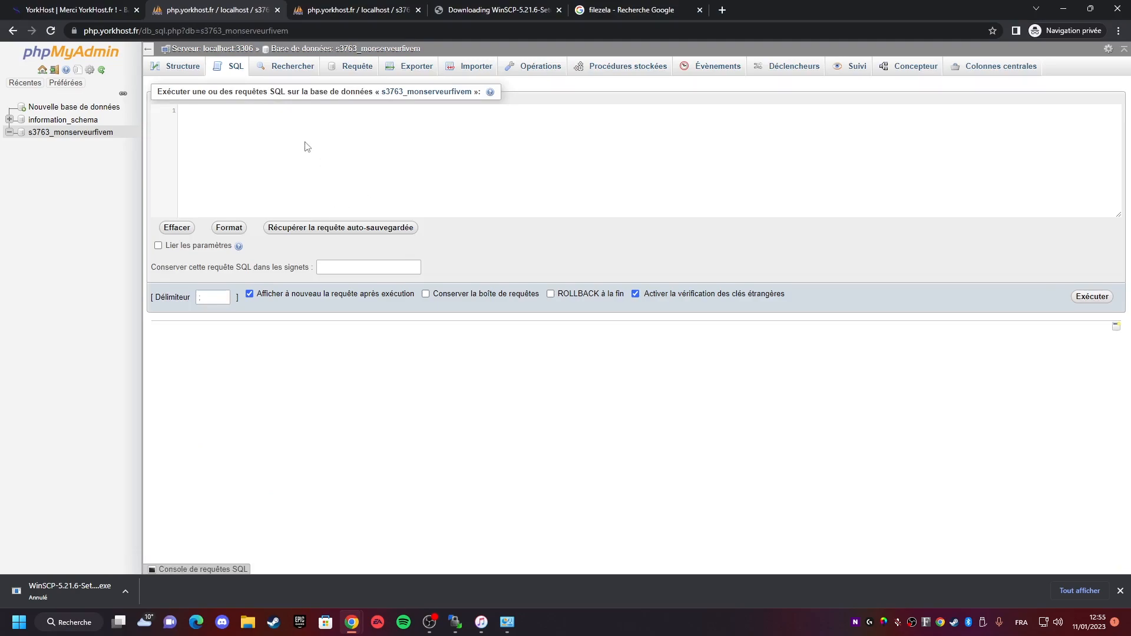
- Execute the pasted legacy.sql query on the s3763_monserveurfivem database
{"action": "scroll", "coordinate": [408, 170], "scroll_direction": "up", "scroll_amount": 7}
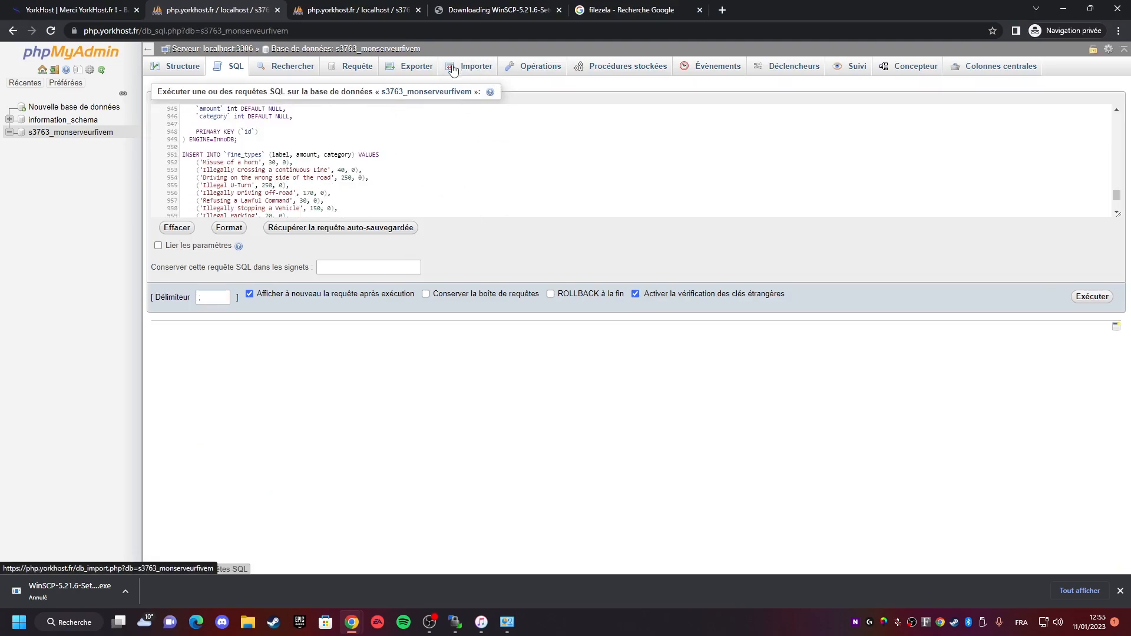
{"action": "left_click", "coordinate": [1088, 298]}
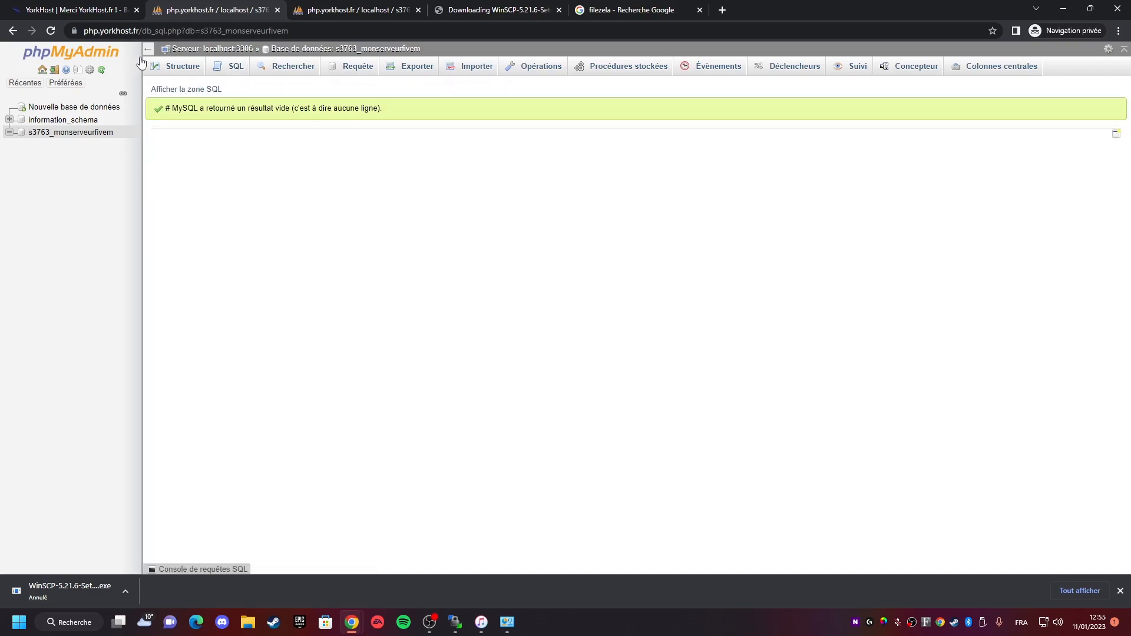
- Review the list of tables in the s3763_monserveurfivem database
{"action": "left_click", "coordinate": [71, 132]}
{"action": "scroll", "coordinate": [249, 294], "scroll_direction": "down", "scroll_amount": 2}
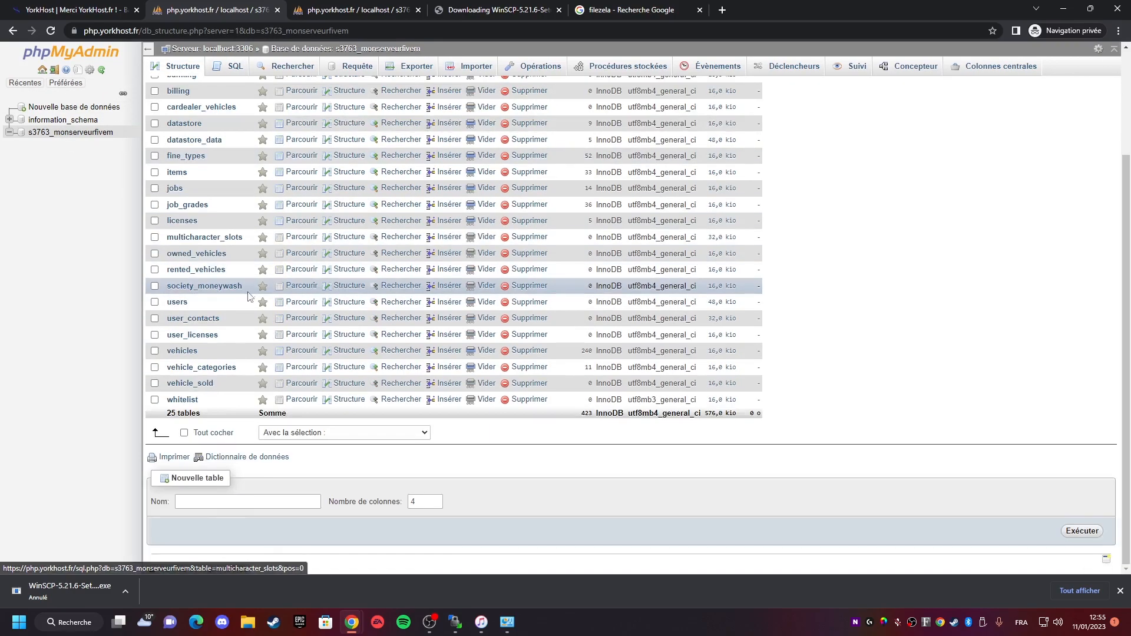
{"action": "scroll", "coordinate": [242, 295], "scroll_direction": "up", "scroll_amount": 3}
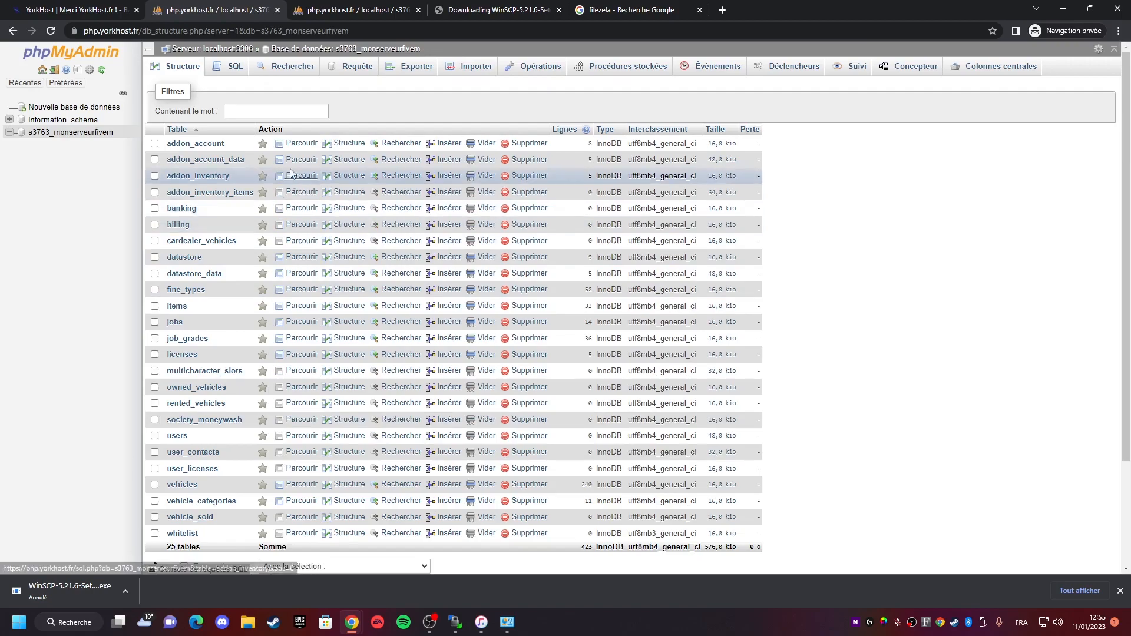
{"action": "scroll", "coordinate": [265, 247], "scroll_direction": "down", "scroll_amount": 3}
{"action": "scroll", "coordinate": [265, 247], "scroll_direction": "up", "scroll_amount": 3}
- Open server.cfg in the hosting panel's file manager editor
{"action": "left_click", "coordinate": [72, 15]}
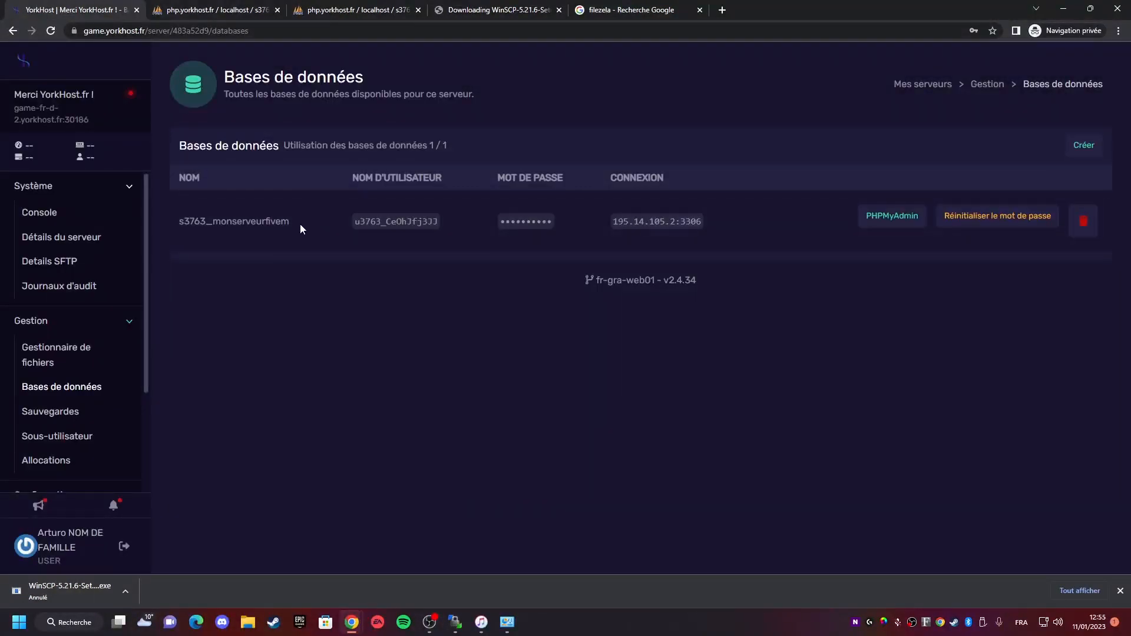
{"action": "left_click", "coordinate": [37, 365]}
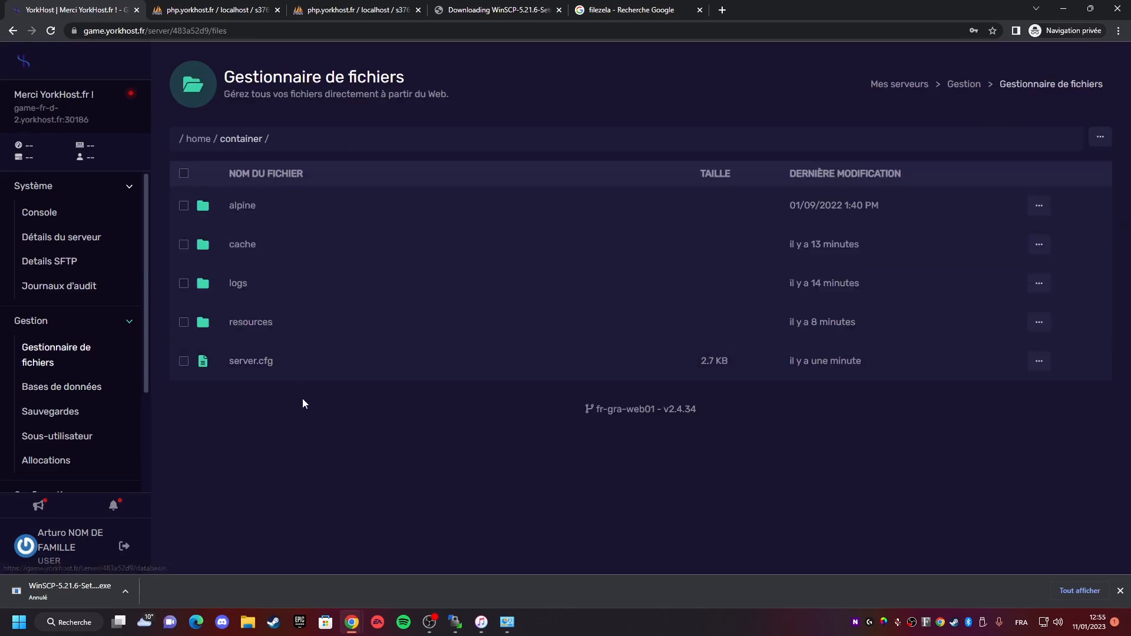
{"action": "left_click", "coordinate": [243, 362]}
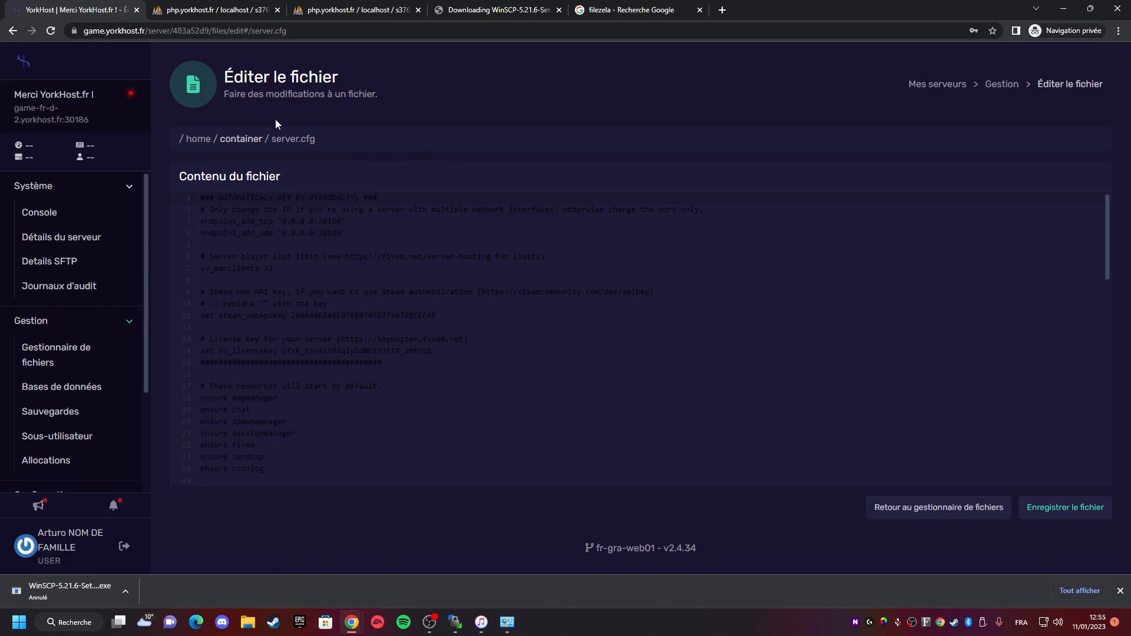
{"action": "left_click", "coordinate": [491, 6]}
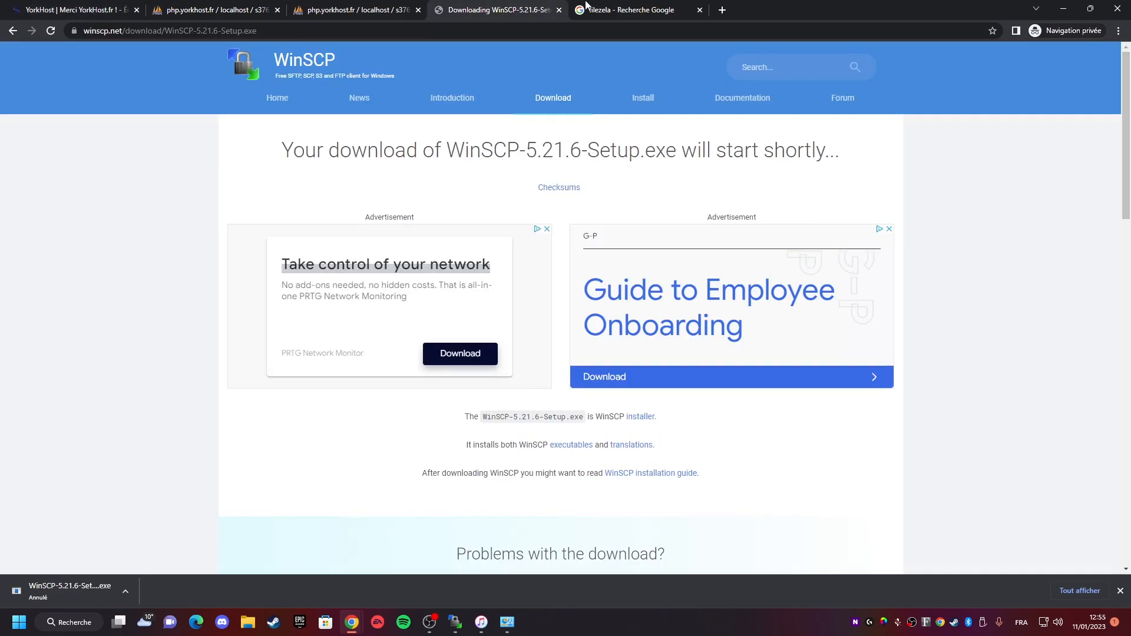
{"action": "left_click", "coordinate": [610, 6]}
{"action": "left_click", "coordinate": [24, 4]}
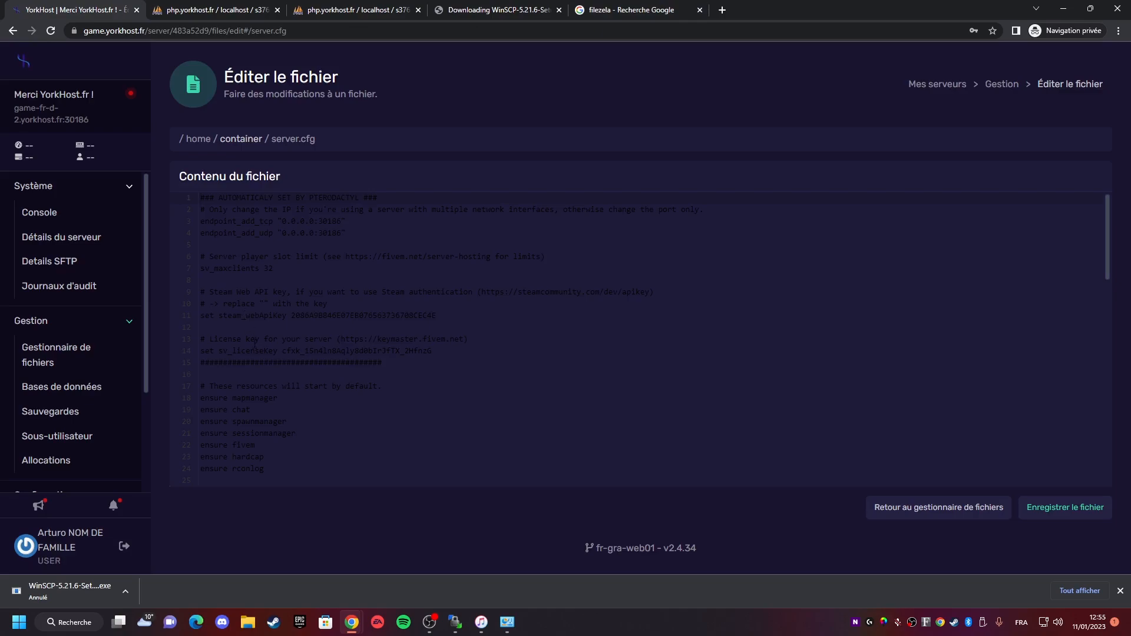
- Paste the set mysql_connection_string line below the endpoint lines in server.cfg and save the file
{"action": "scroll", "coordinate": [257, 305], "scroll_direction": "down", "scroll_amount": 10}
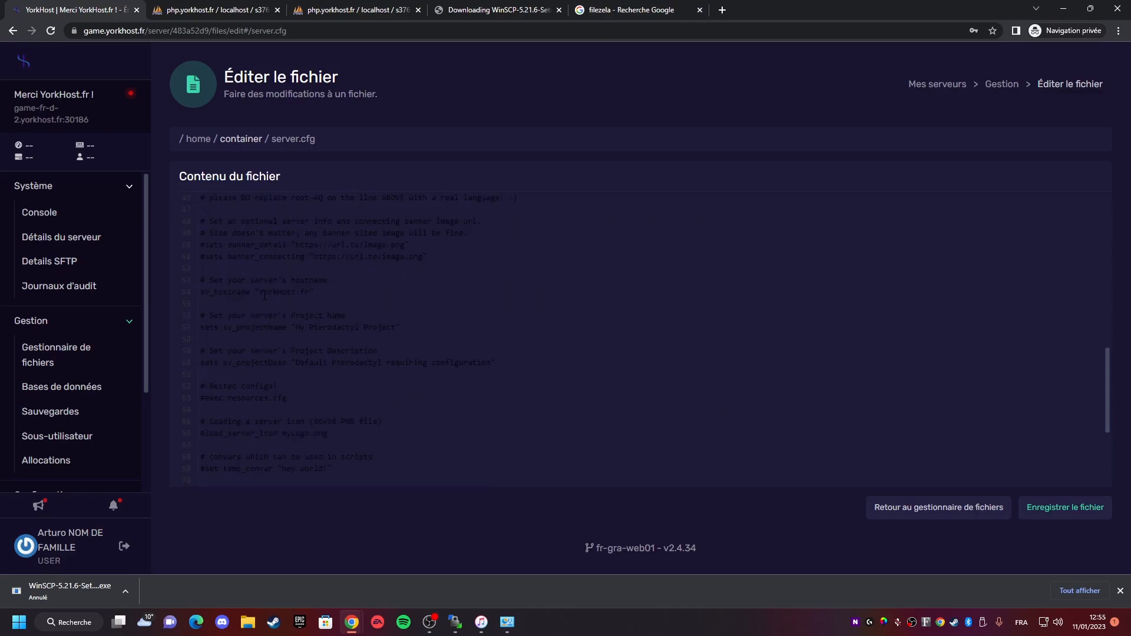
{"action": "scroll", "coordinate": [264, 297], "scroll_direction": "up", "scroll_amount": 10}
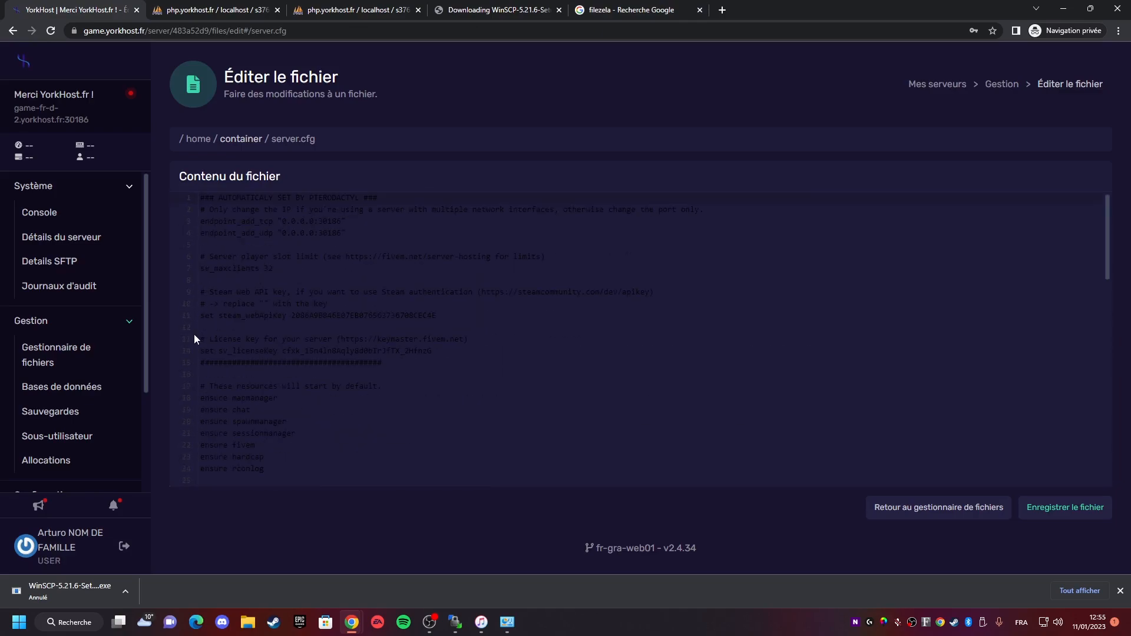
{"action": "left_click", "coordinate": [268, 244]}
{"action": "key", "text": "ctrl+v"}
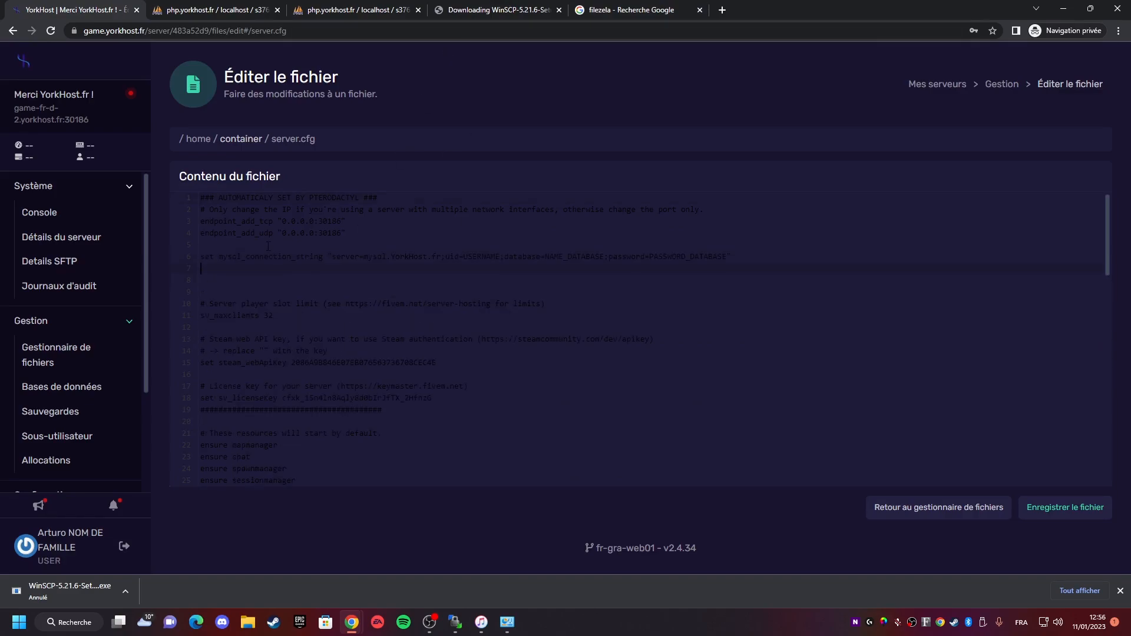
{"action": "left_click", "coordinate": [1065, 507]}
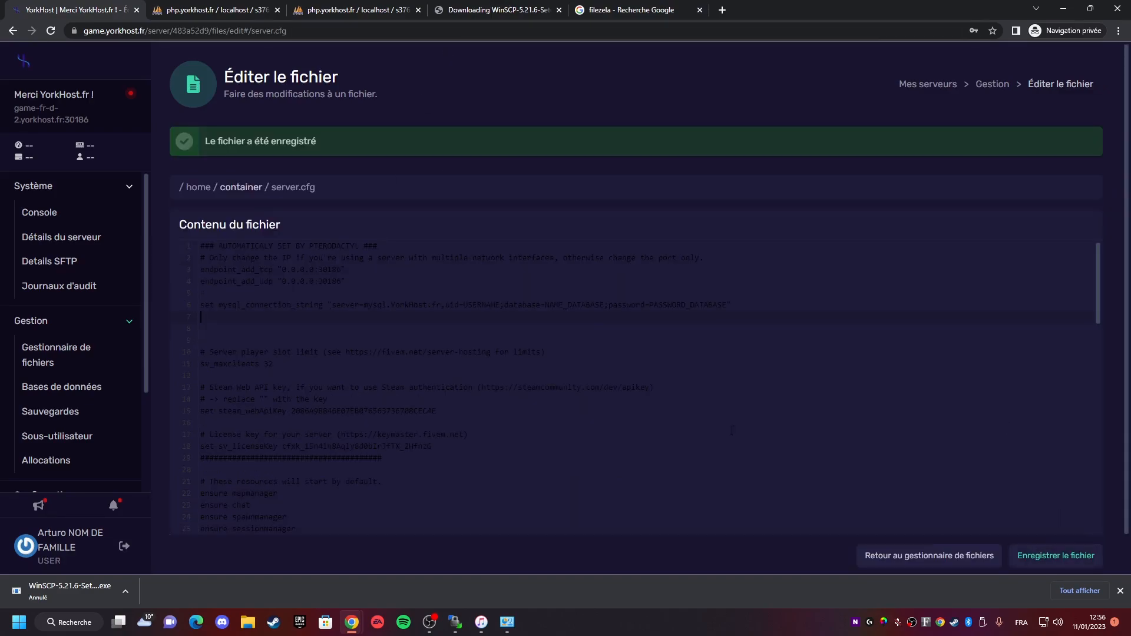
- Reopen server.cfg from the server's root folder to check the connection string line
{"action": "key", "text": "alt+Tab"}
{"action": "double_click", "coordinate": [582, 109]}
{"action": "double_click", "coordinate": [581, 110]}
{"action": "double_click", "coordinate": [583, 111]}
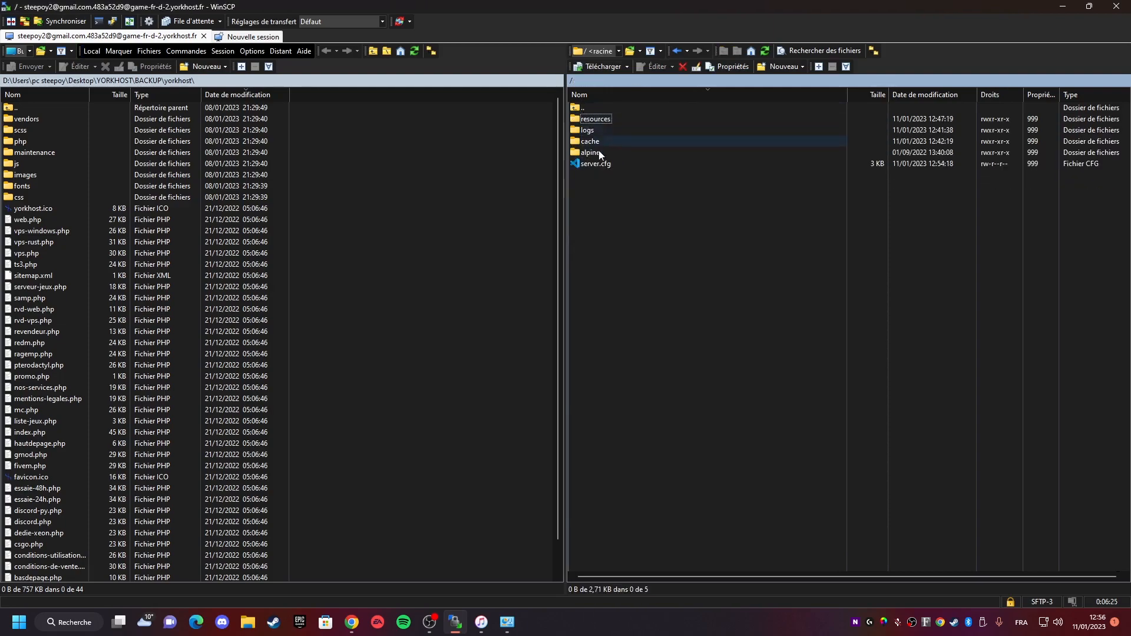
{"action": "left_click", "coordinate": [593, 165]}
{"action": "double_click", "coordinate": [592, 165]}
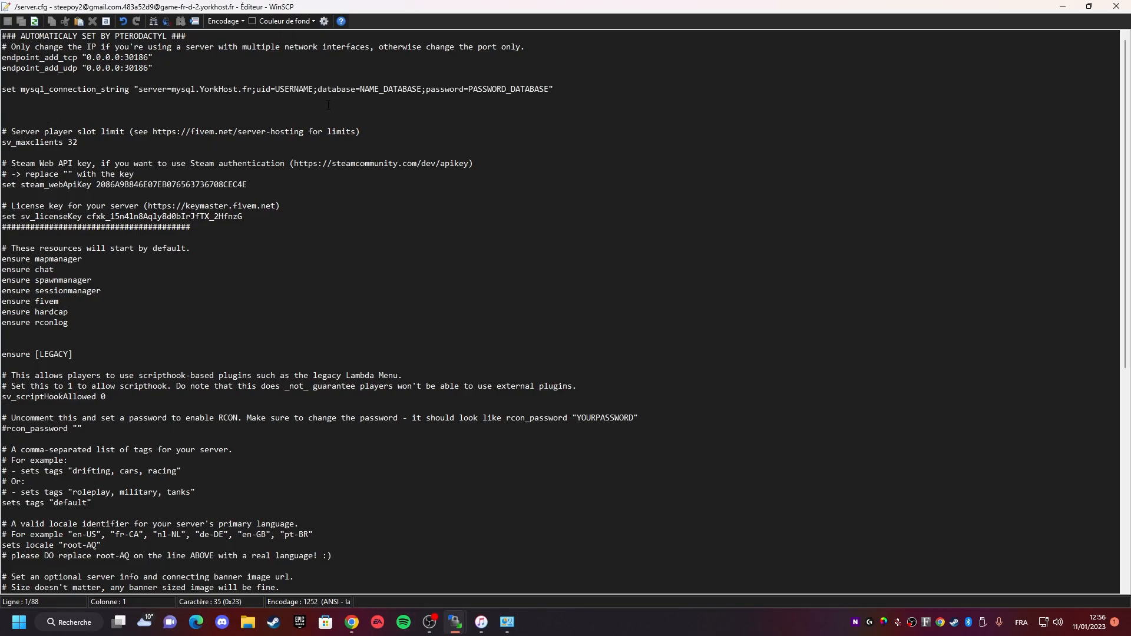
{"action": "key", "text": "alt+Tab"}
{"action": "key", "text": "alt+Tab"}
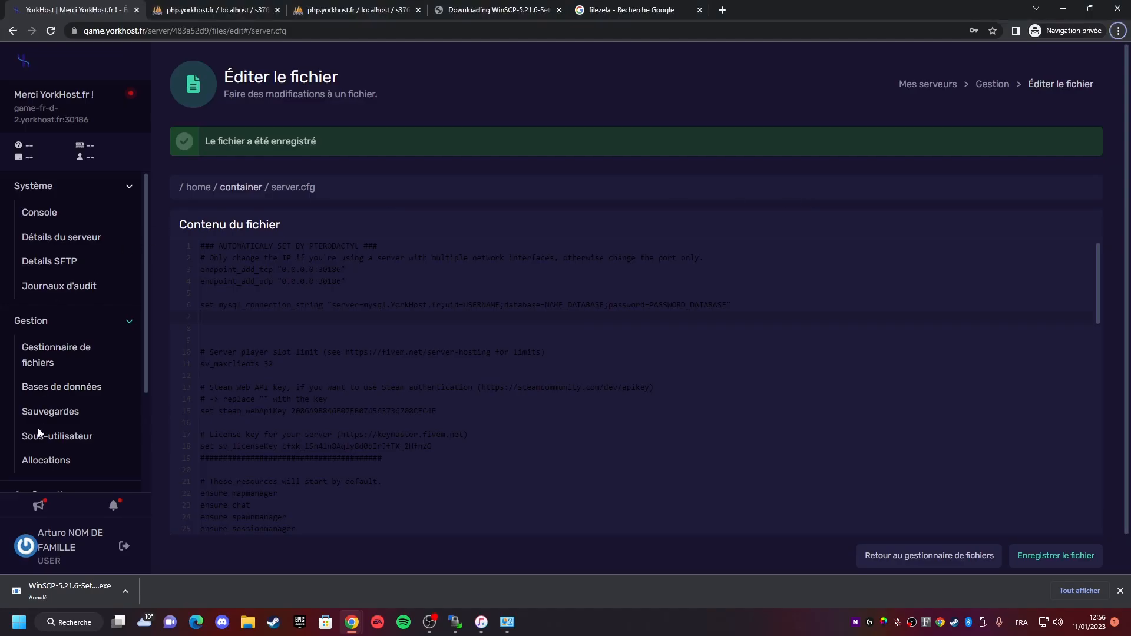
- Copy the database name from the databases page and paste it as the database value in the server.cfg connection string
{"action": "left_click", "coordinate": [62, 393]}
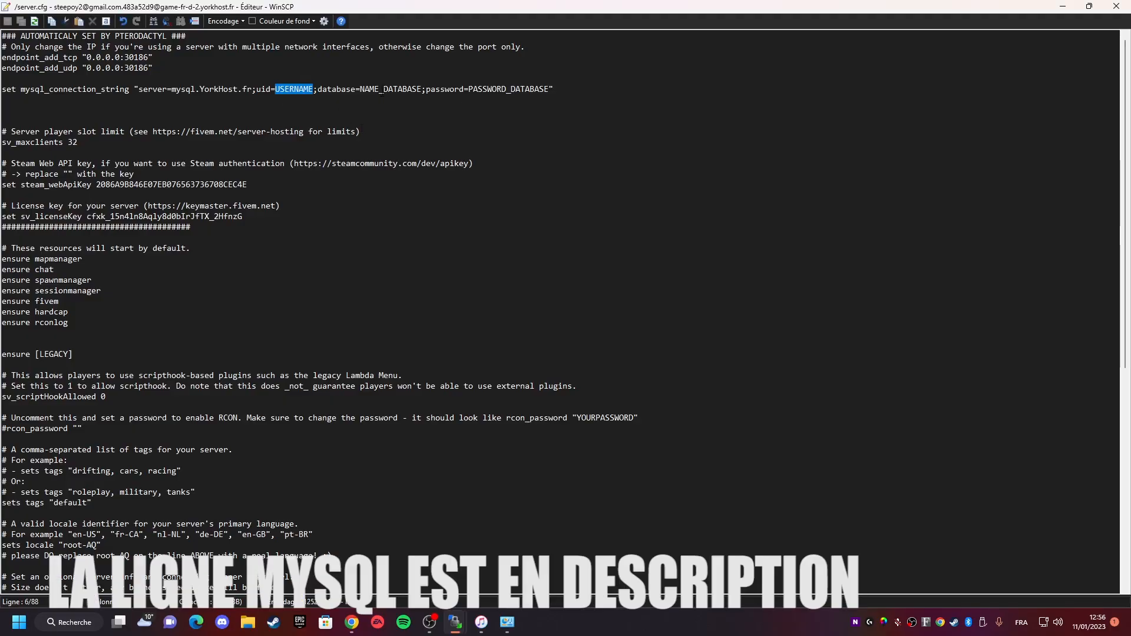
{"action": "double_click", "coordinate": [382, 90]}
{"action": "left_click_drag", "start_coordinate": [375, 86], "coordinate": [410, 92]}
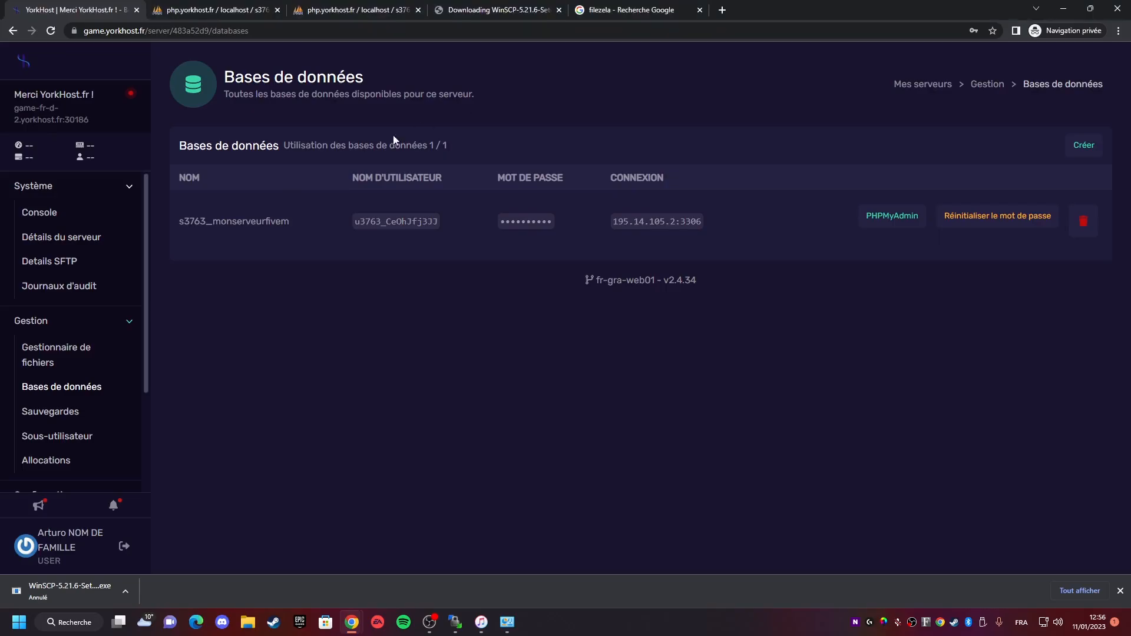
{"action": "double_click", "coordinate": [244, 222]}
{"action": "key", "text": "ctrl+c"}
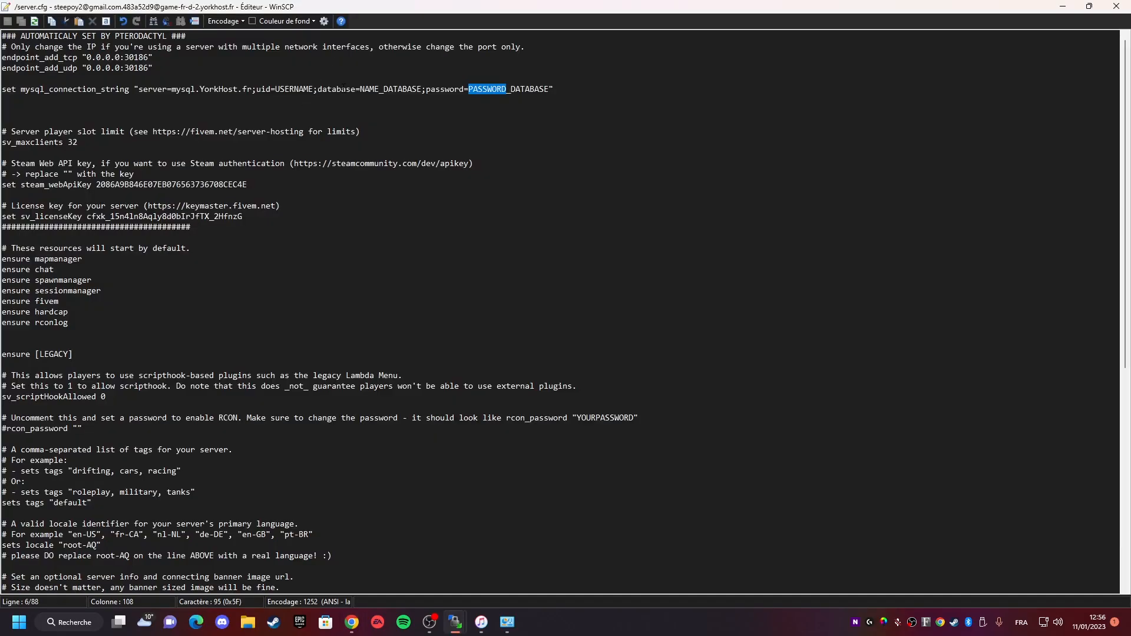
{"action": "double_click", "coordinate": [393, 89]}
{"action": "key", "text": "ctrl+v"}
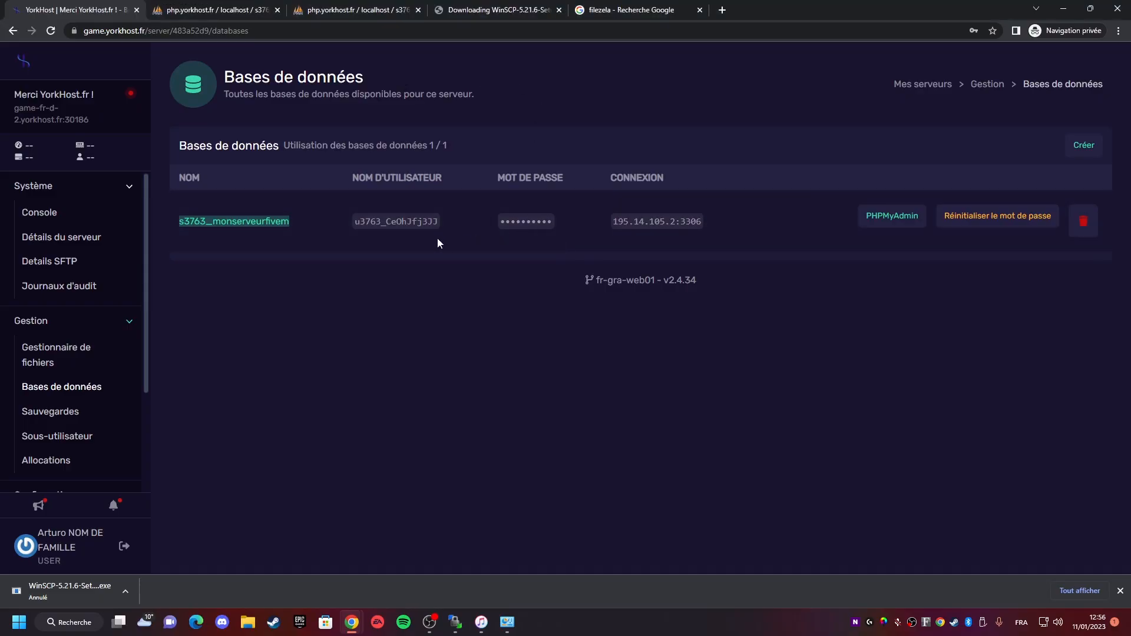
- Copy the database username and paste it in place of USERNAME as the uid in the connection string
{"action": "left_click", "coordinate": [412, 222]}
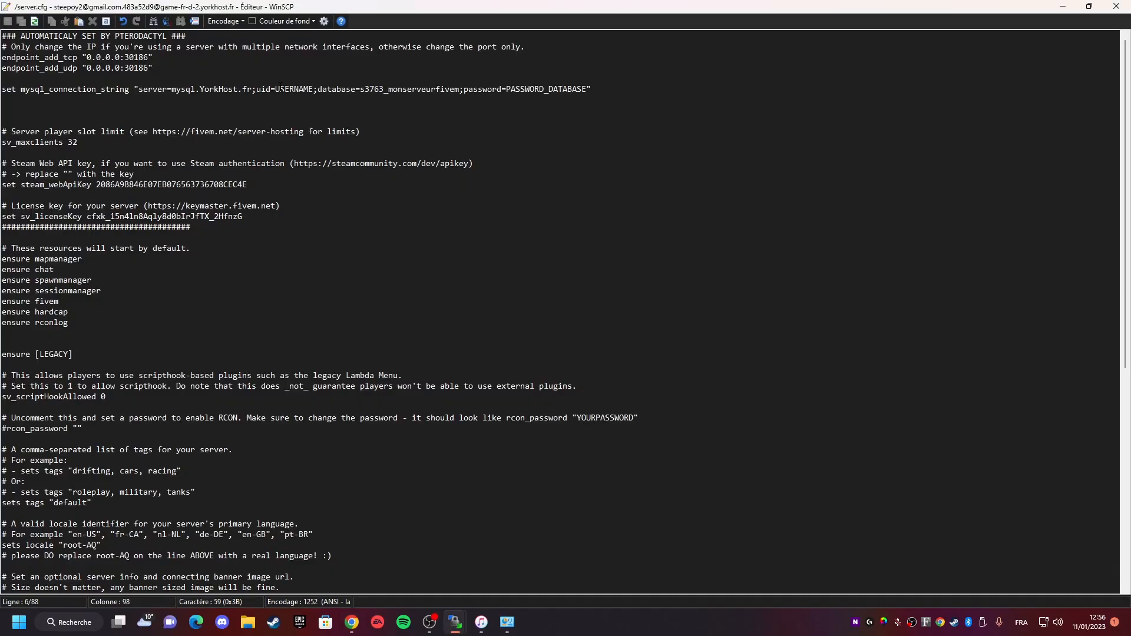
{"action": "double_click", "coordinate": [294, 89]}
{"action": "type", "text": "u3763_CeOhJfj3JJ"}
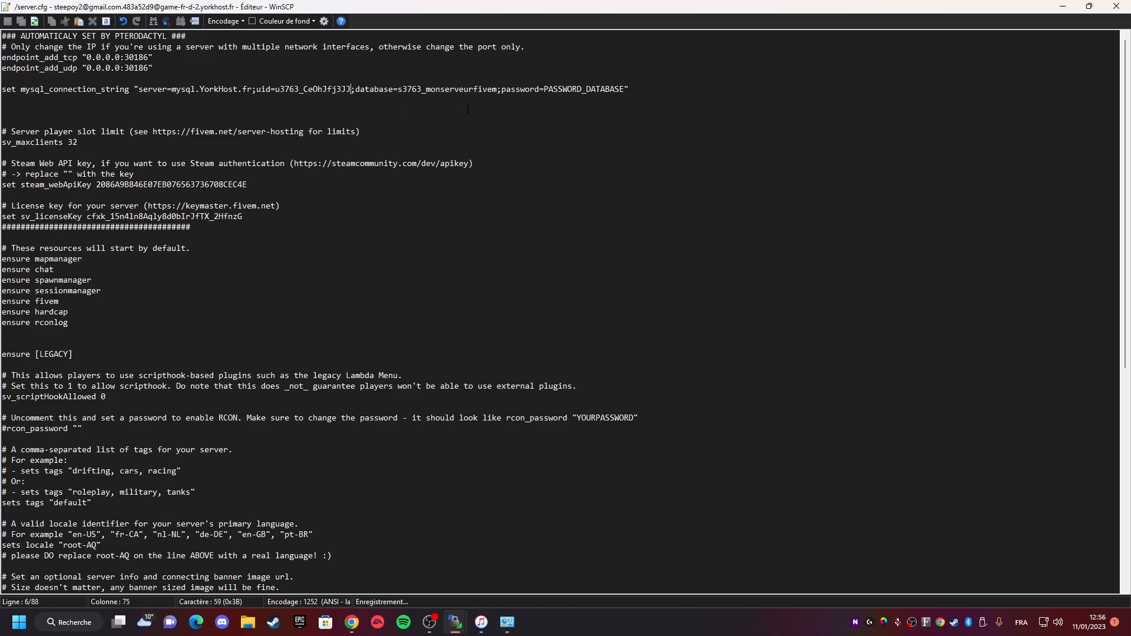
- Copy the database password and paste it in place of PASSWORD_DATABASE in the connection string
{"action": "left_click", "coordinate": [535, 222]}
{"action": "left_click_drag", "start_coordinate": [543, 89], "coordinate": [624, 89]}
{"action": "key", "text": "ctrl+v"}
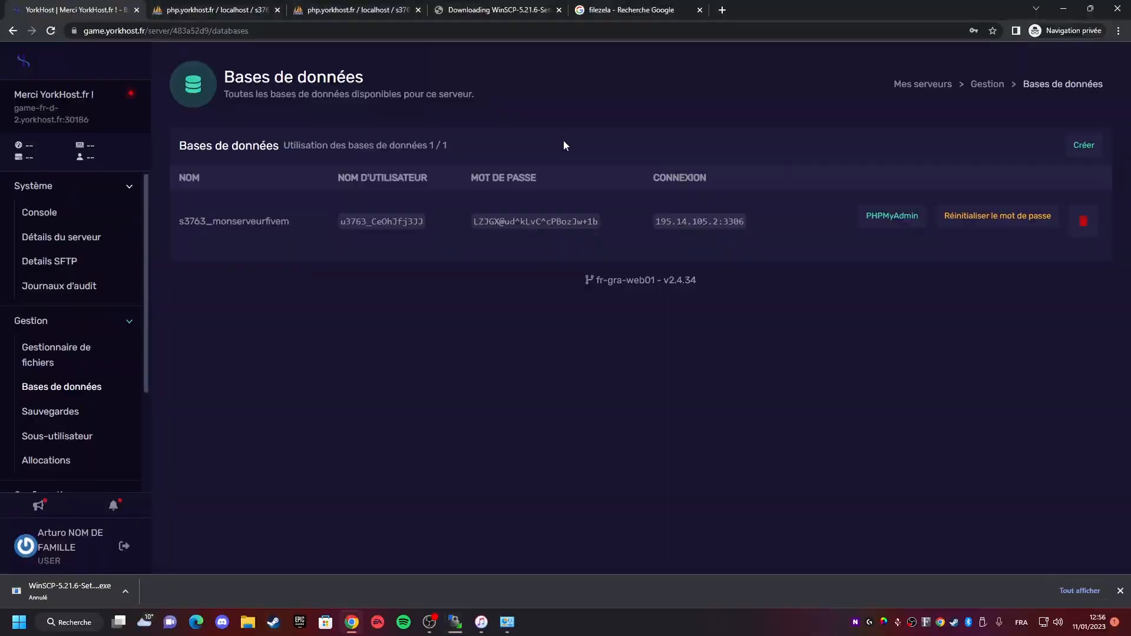
{"action": "key", "text": "alt+Tab"}
{"action": "key", "text": "alt+Tab"}
- Open the server console and start the server
{"action": "left_click", "coordinate": [46, 191]}
{"action": "left_click", "coordinate": [45, 197]}
{"action": "left_click", "coordinate": [41, 215]}
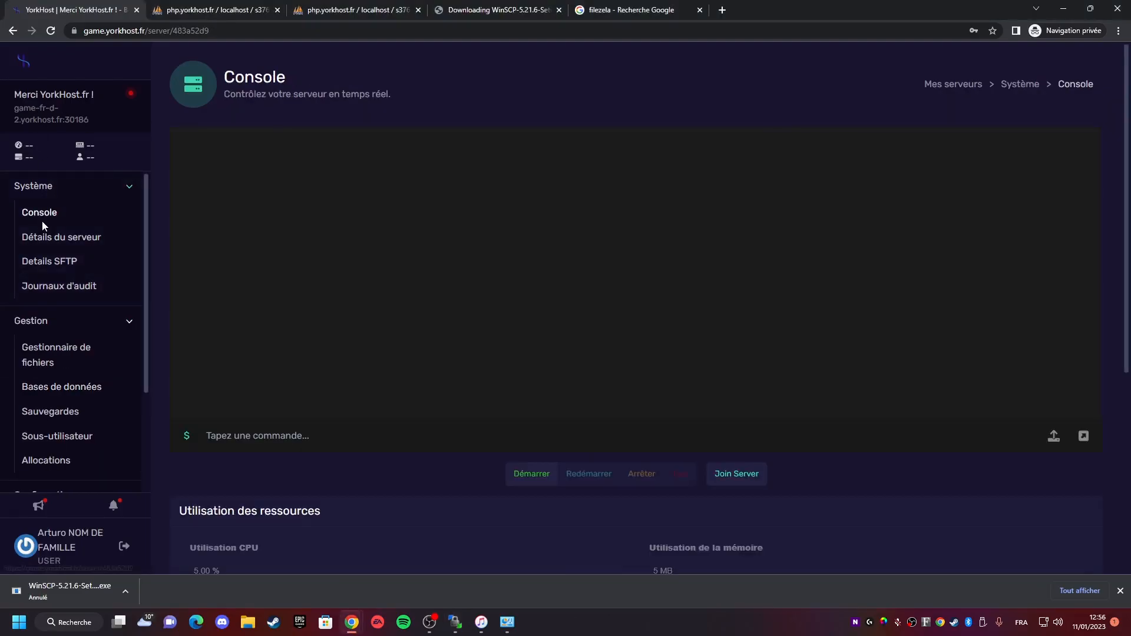
{"action": "left_click", "coordinate": [518, 478]}
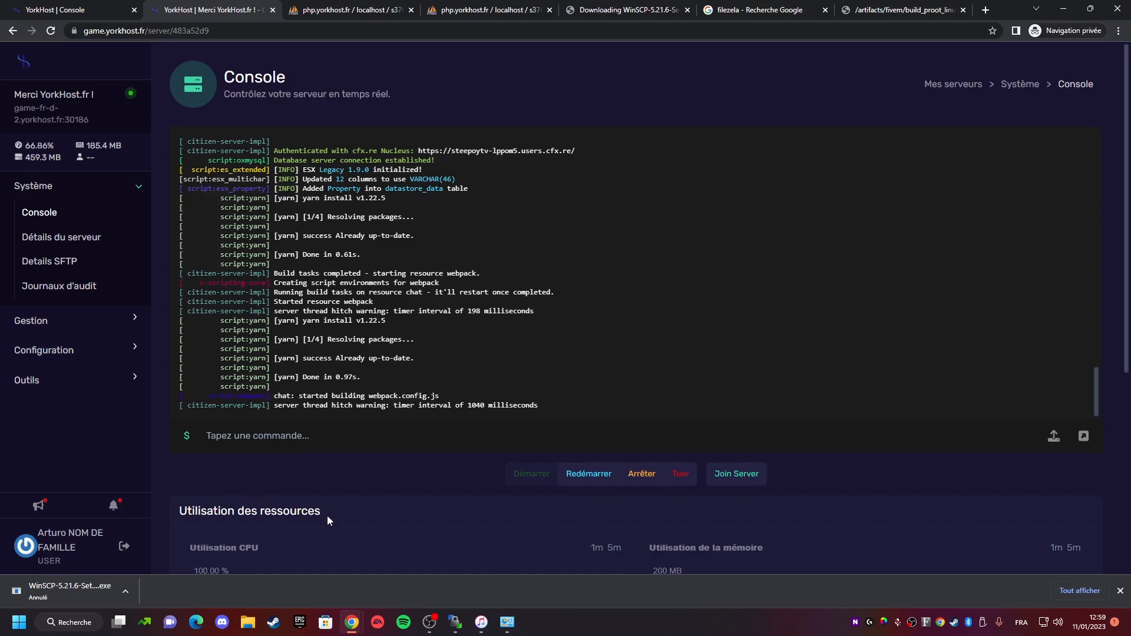
- Copy the server address and paste it into a browser tab's address bar to open it
{"action": "left_click", "coordinate": [108, 118]}
{"action": "left_click", "coordinate": [353, 9]}
{"action": "left_click", "coordinate": [354, 30]}
{"action": "type", "text": "game-fr-d-2.yorkhost.fr:30186"}
{"action": "key", "text": "Return"}
{"action": "left_click", "coordinate": [239, 7]}
{"action": "left_click", "coordinate": [214, 6]}
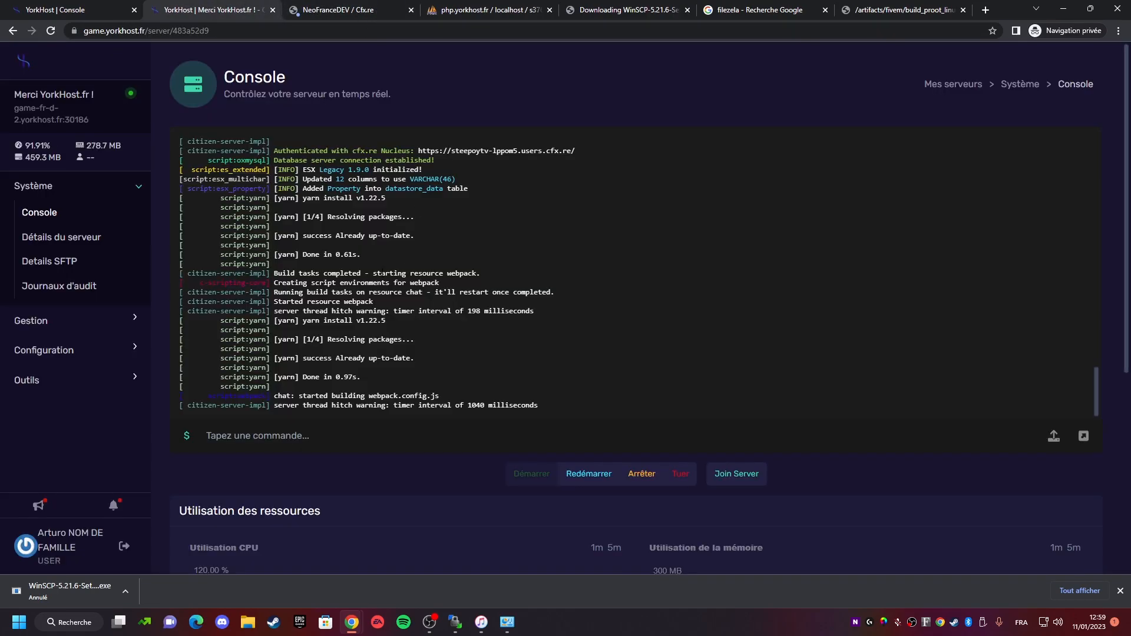
{"action": "scroll", "coordinate": [382, 274], "scroll_direction": "down", "scroll_amount": 1}
{"action": "triple_click", "coordinate": [292, 110]}
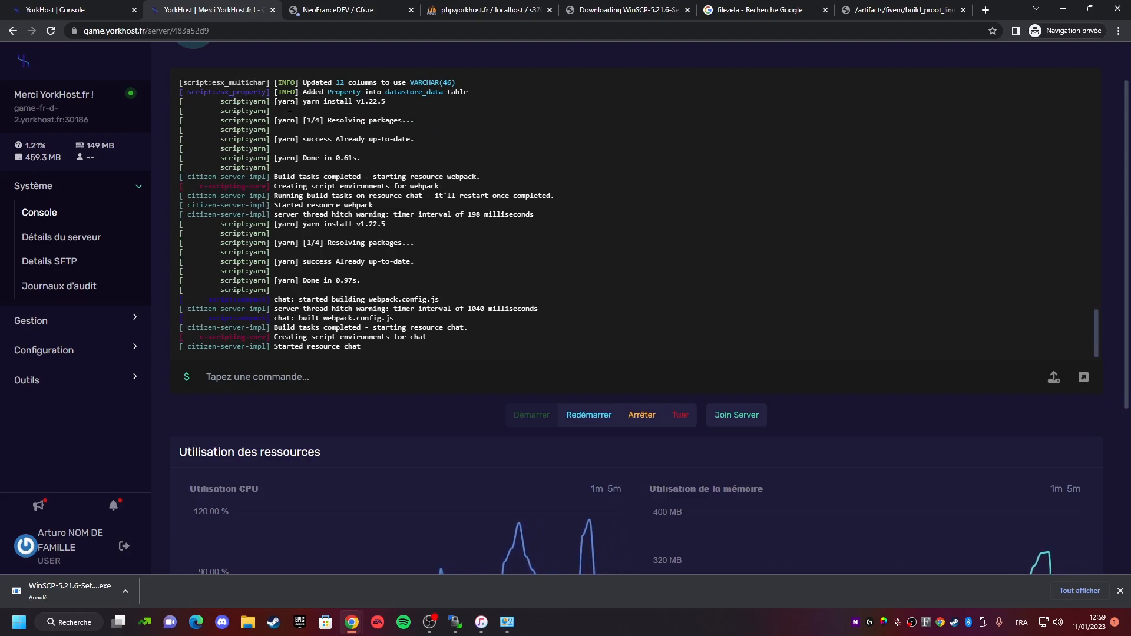
{"action": "key", "text": "alt+Tab"}
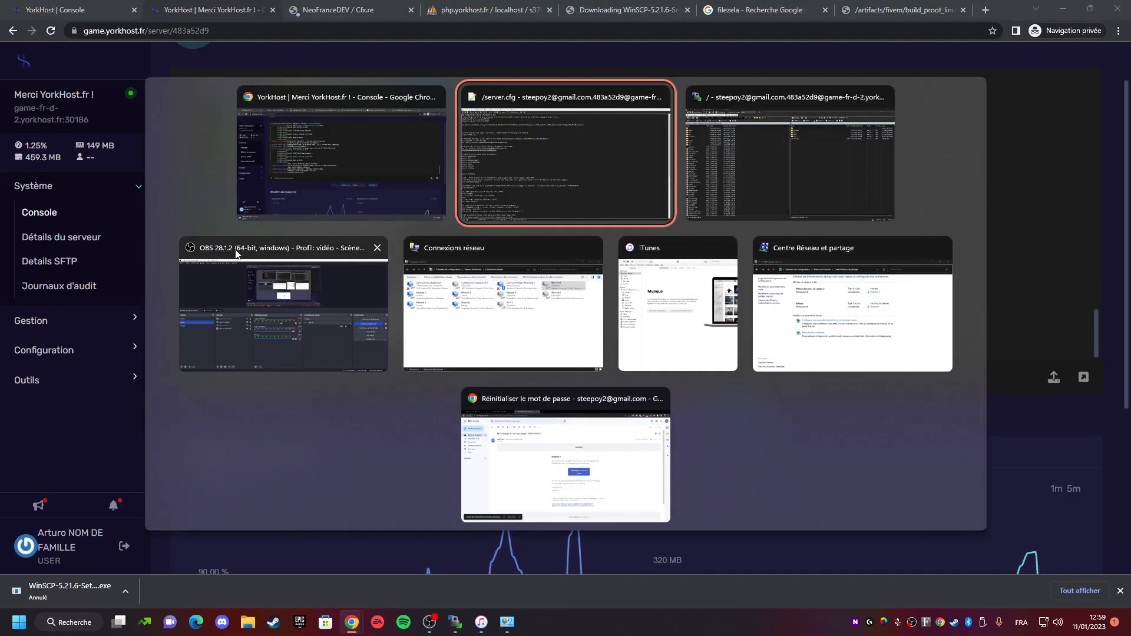
{"action": "left_click", "coordinate": [355, 216]}
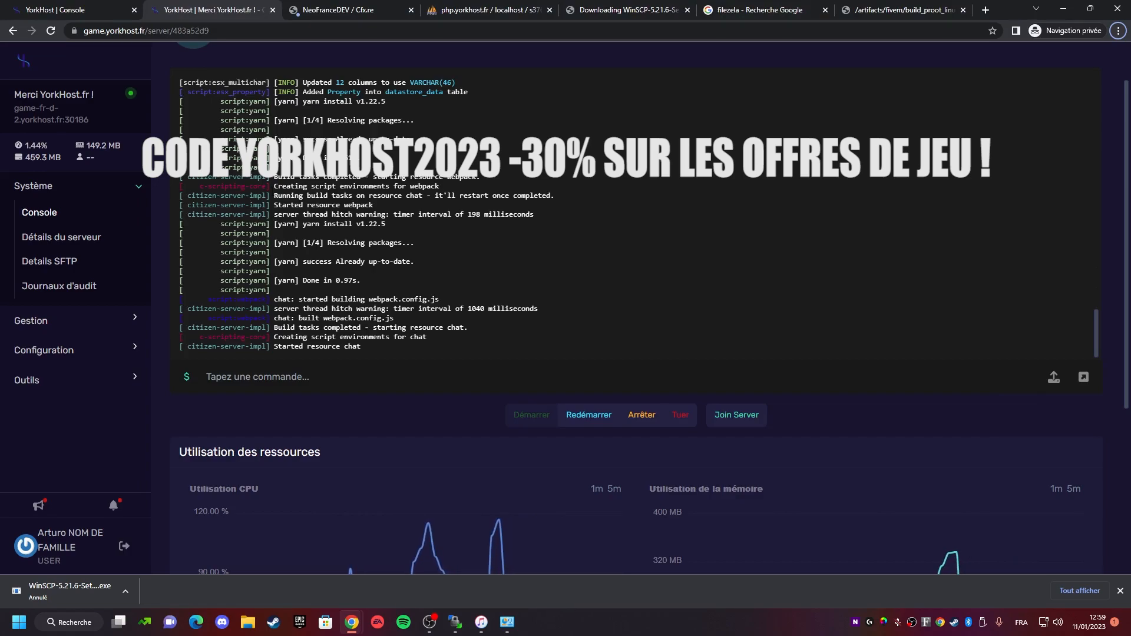
{"action": "left_click", "coordinate": [430, 630]}
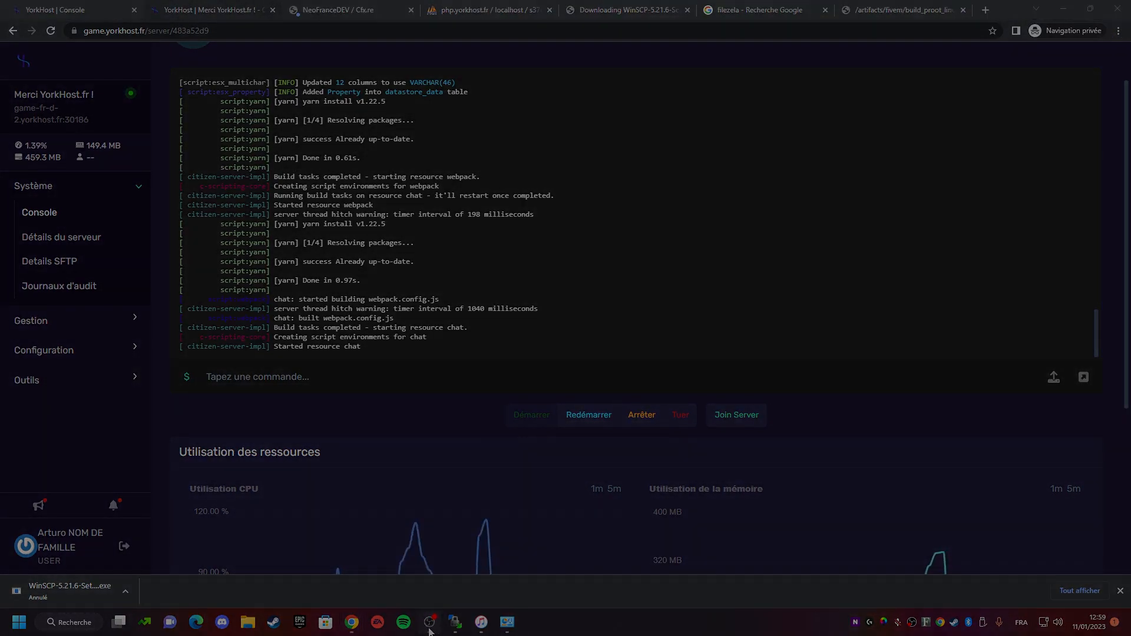